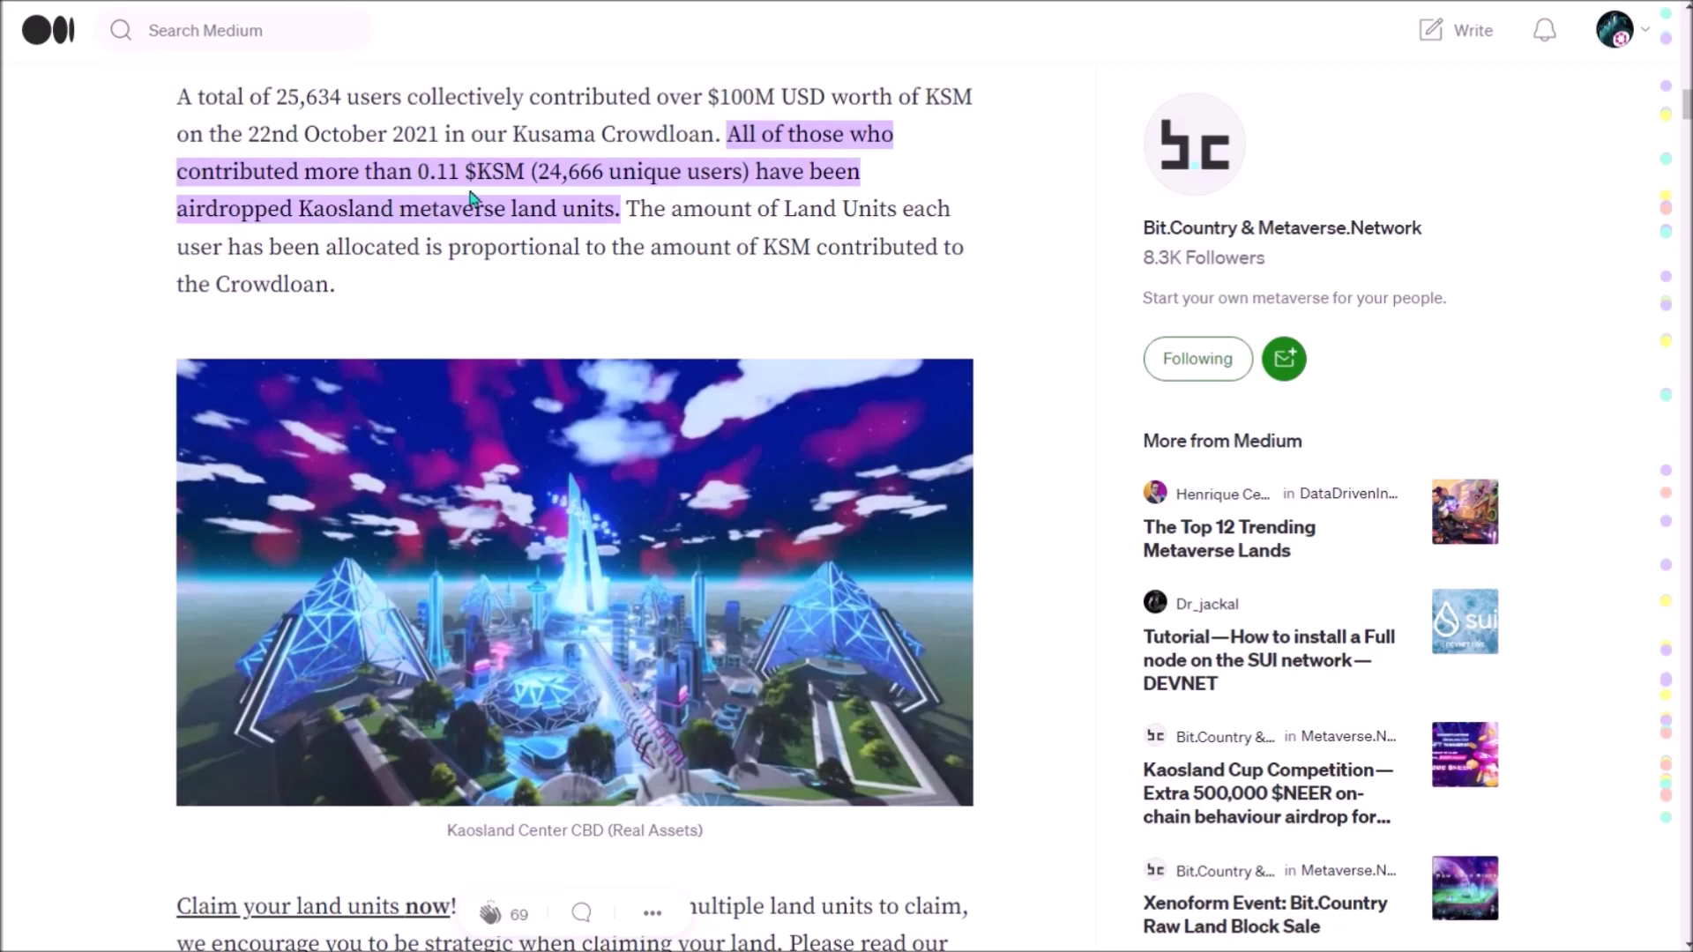
Scroll the Kaosland Medium article past the CBD image to the claimable Ring explanation
scroll(556, 432, "down", 7)
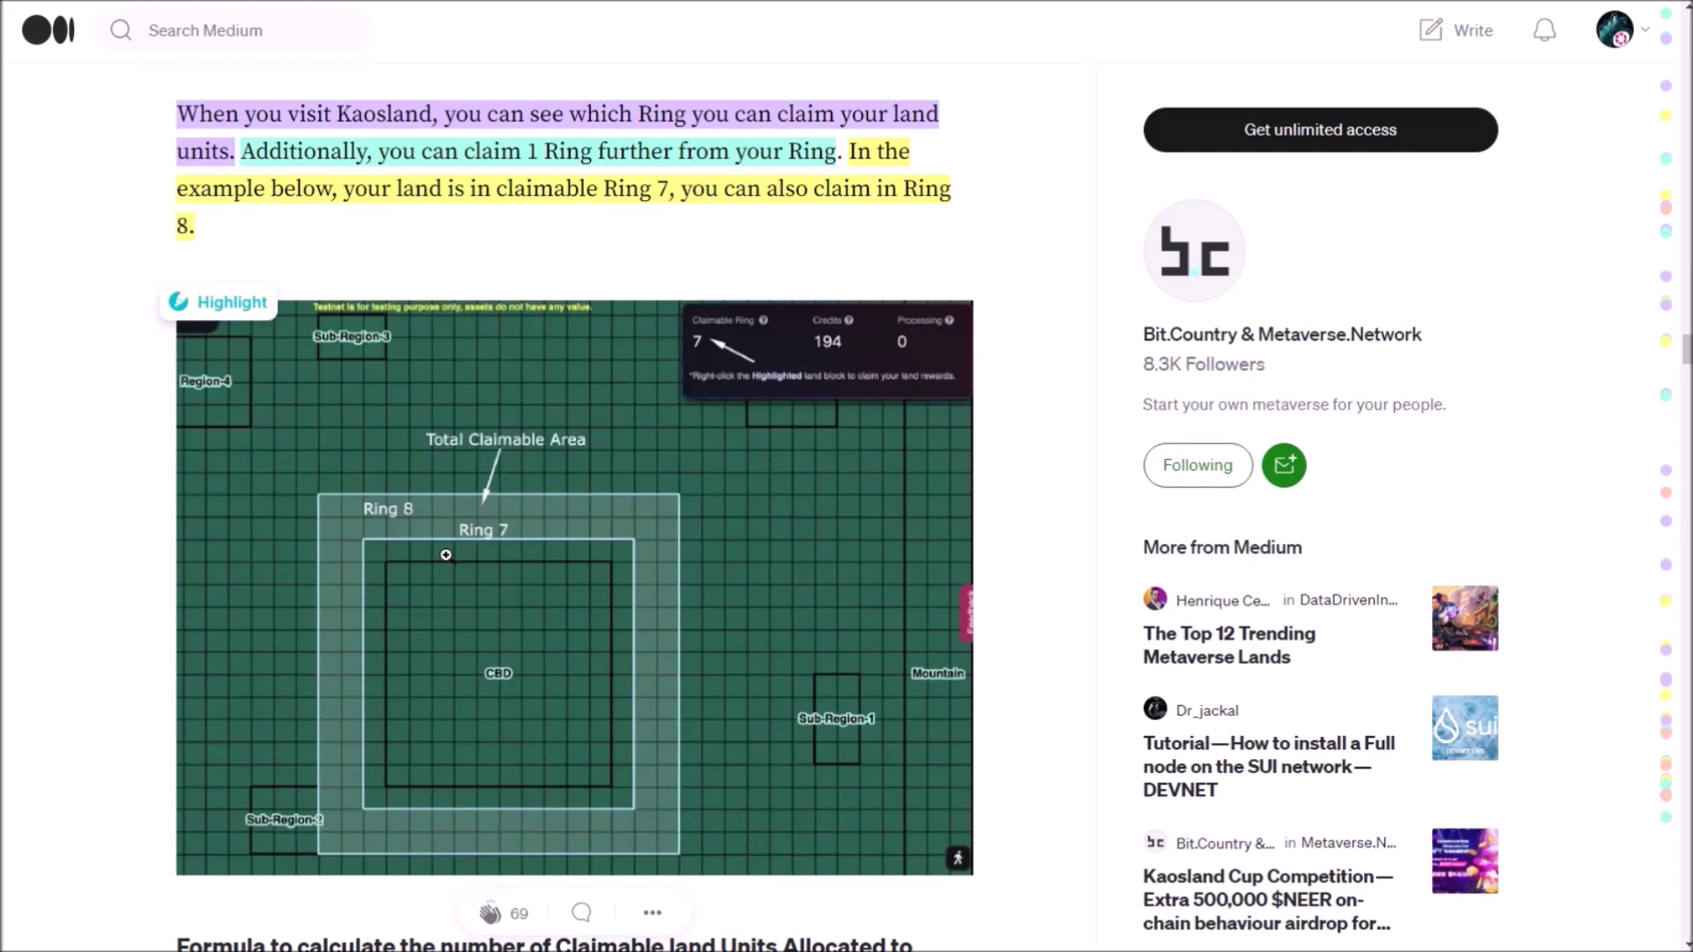
Scroll through the land-claim guide's remaining steps before moving to the Bit.Country Pioneer home page
scroll(341, 254, "down", 10)
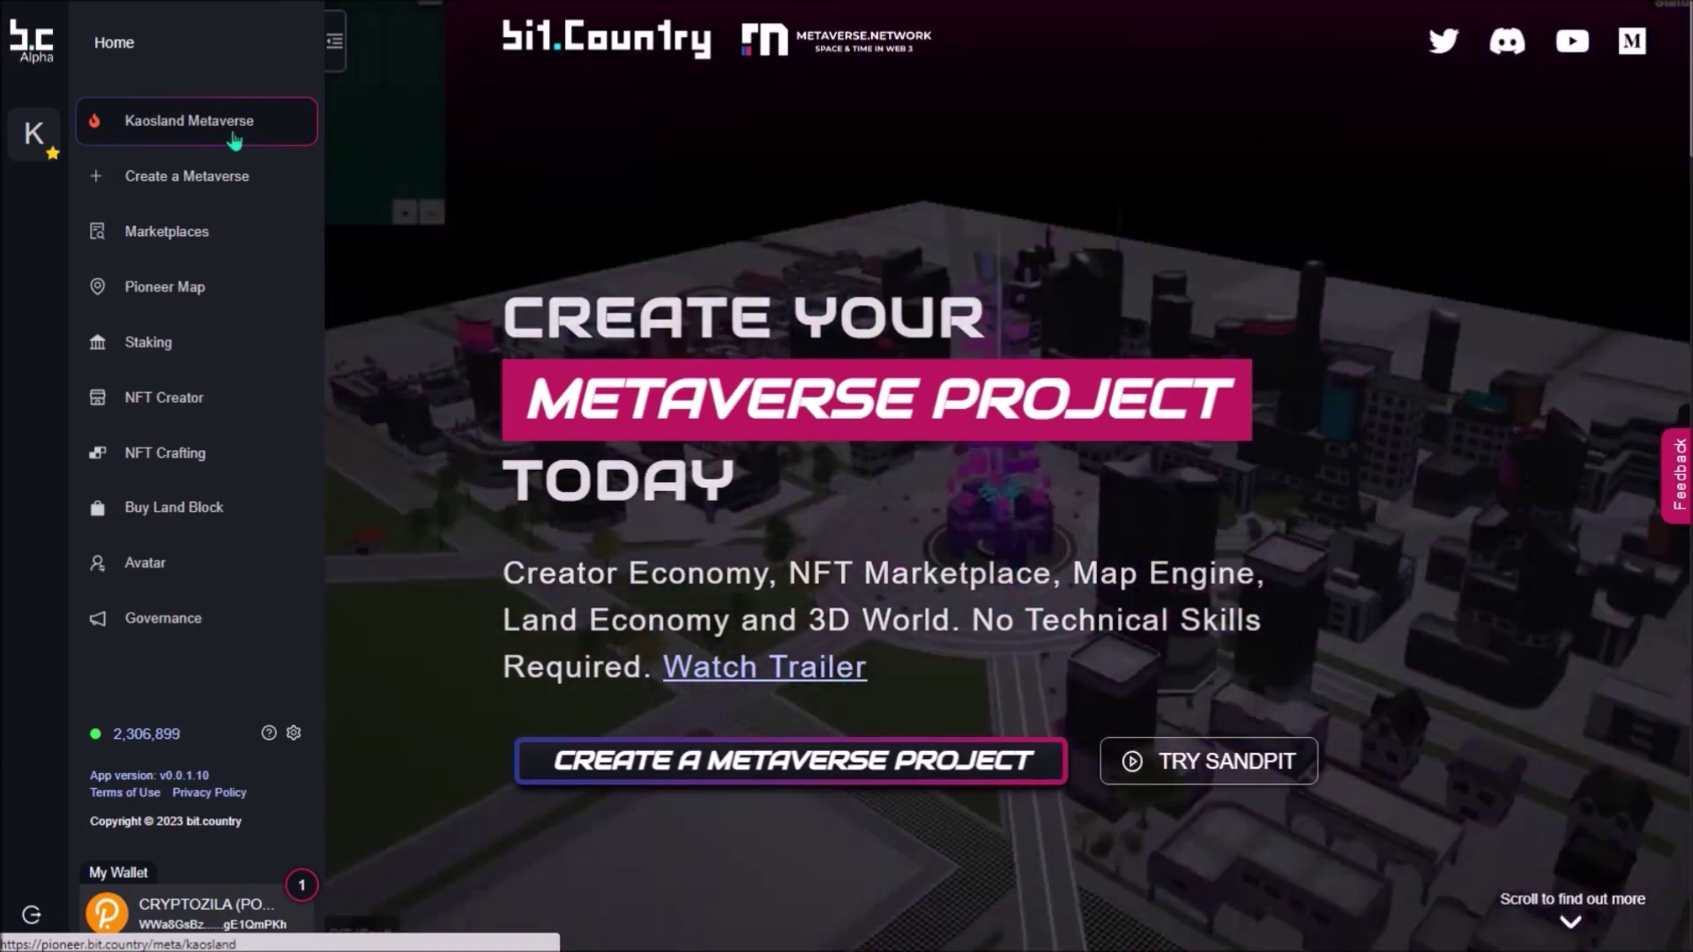
Open the Kaosland metaverse, start claiming with 2 credits in Ring 14, and dismiss both tutorials
left_click(187, 128)
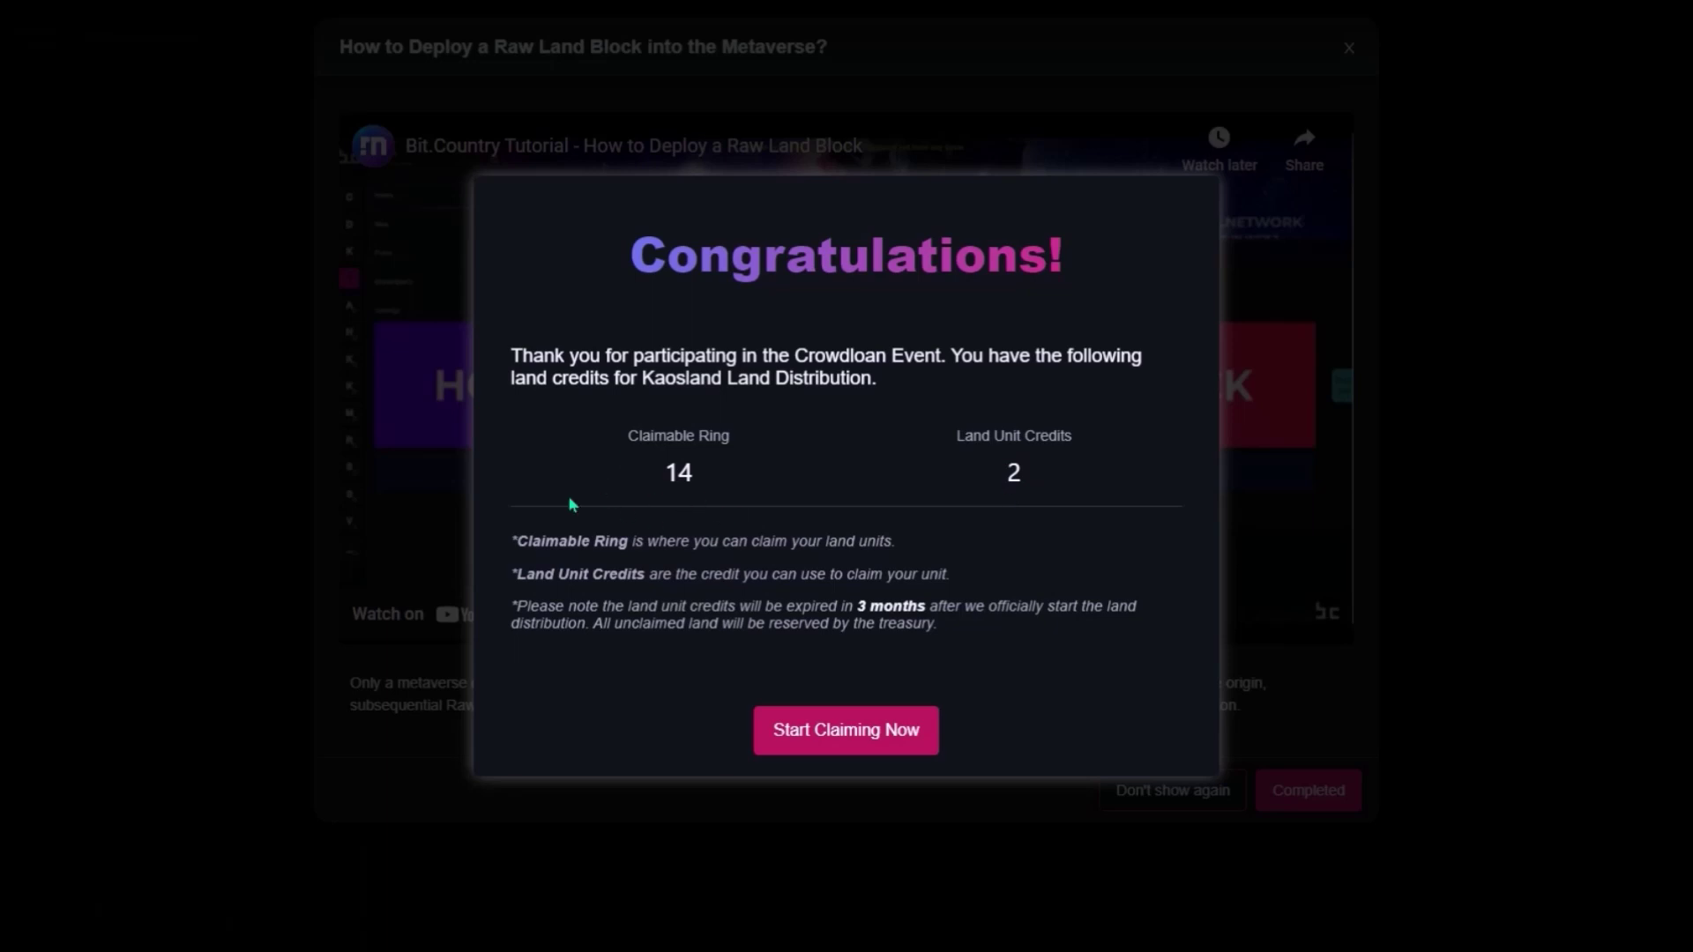
left_click(845, 740)
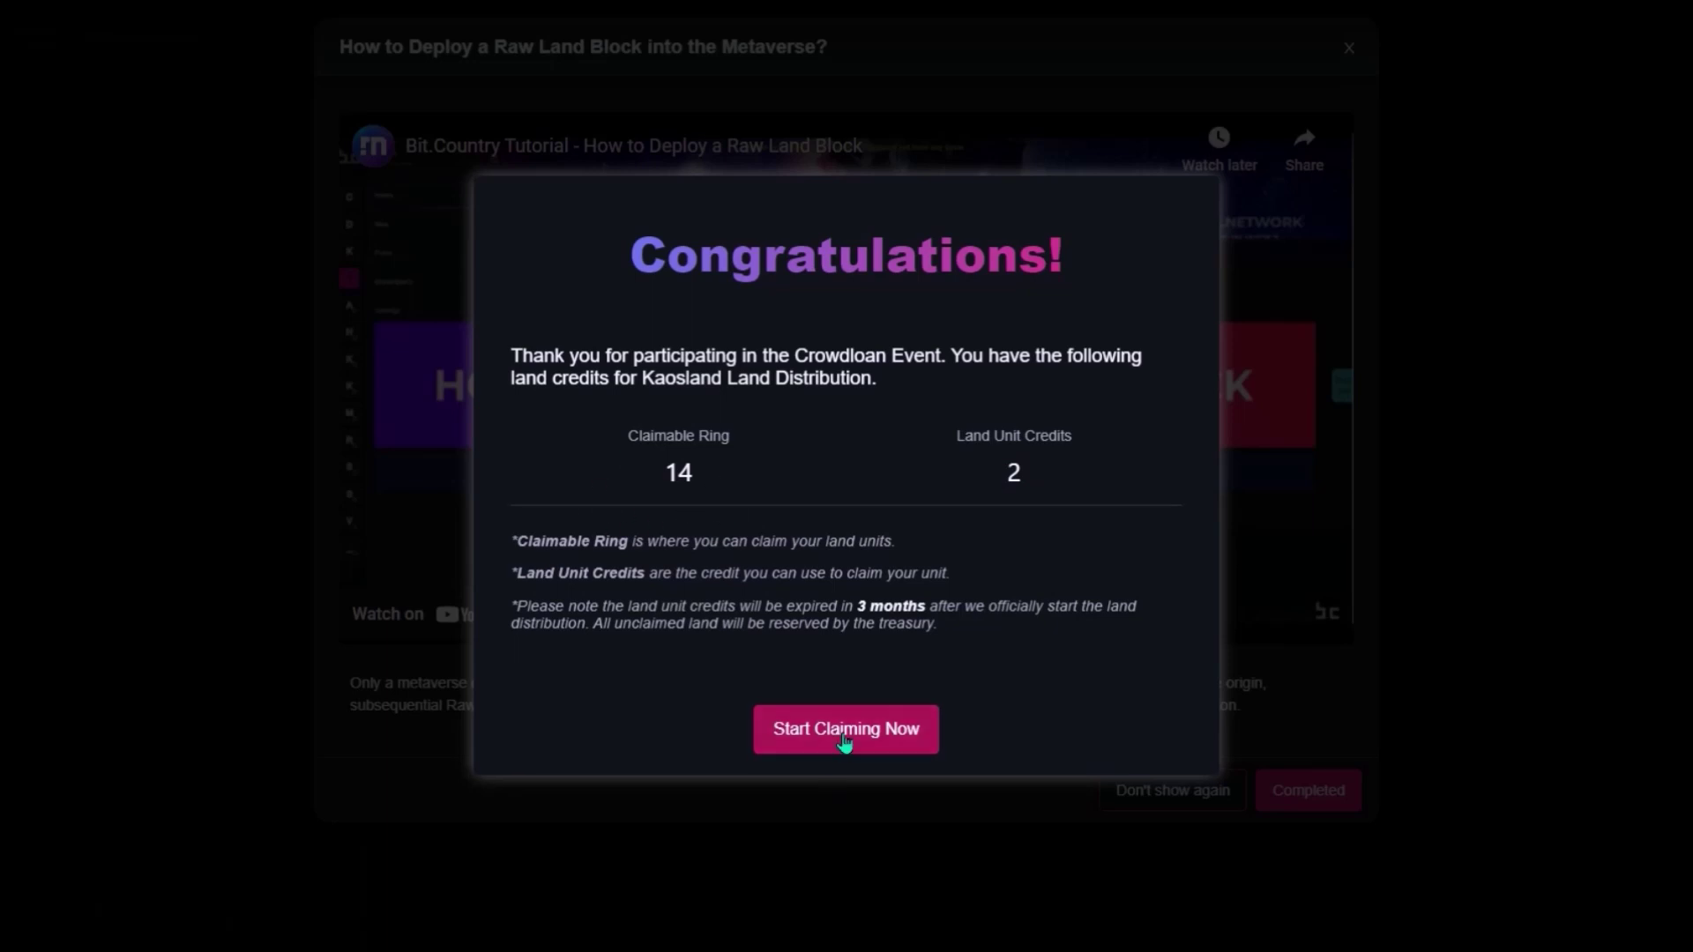
left_click(1305, 791)
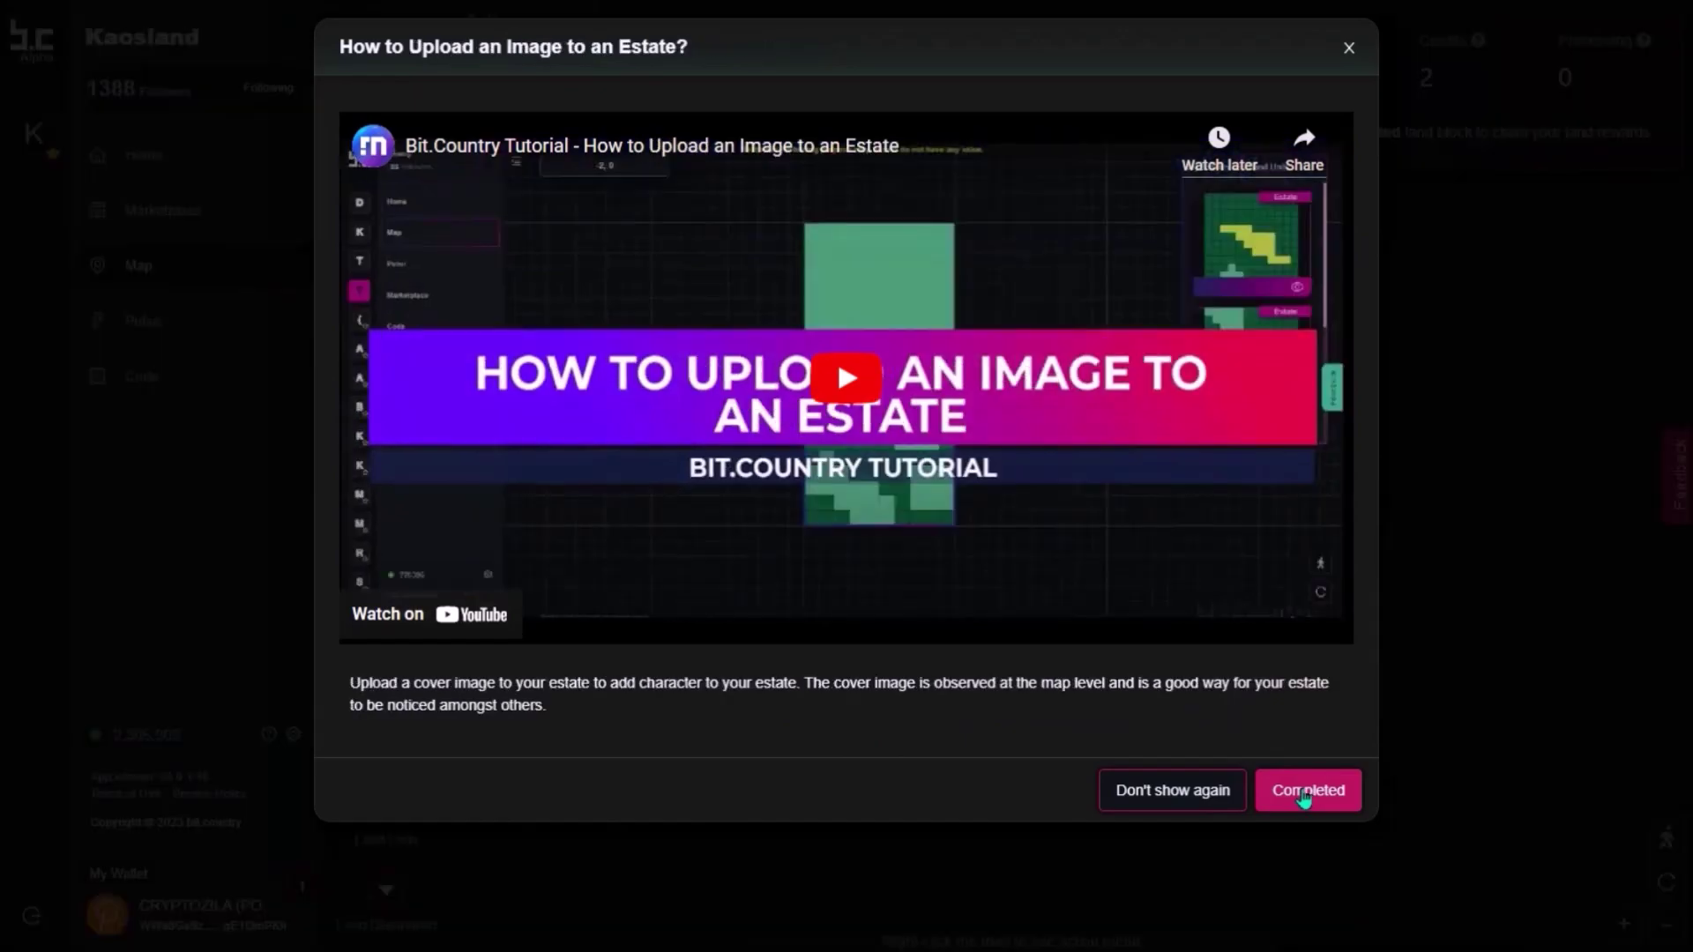
left_click(1305, 791)
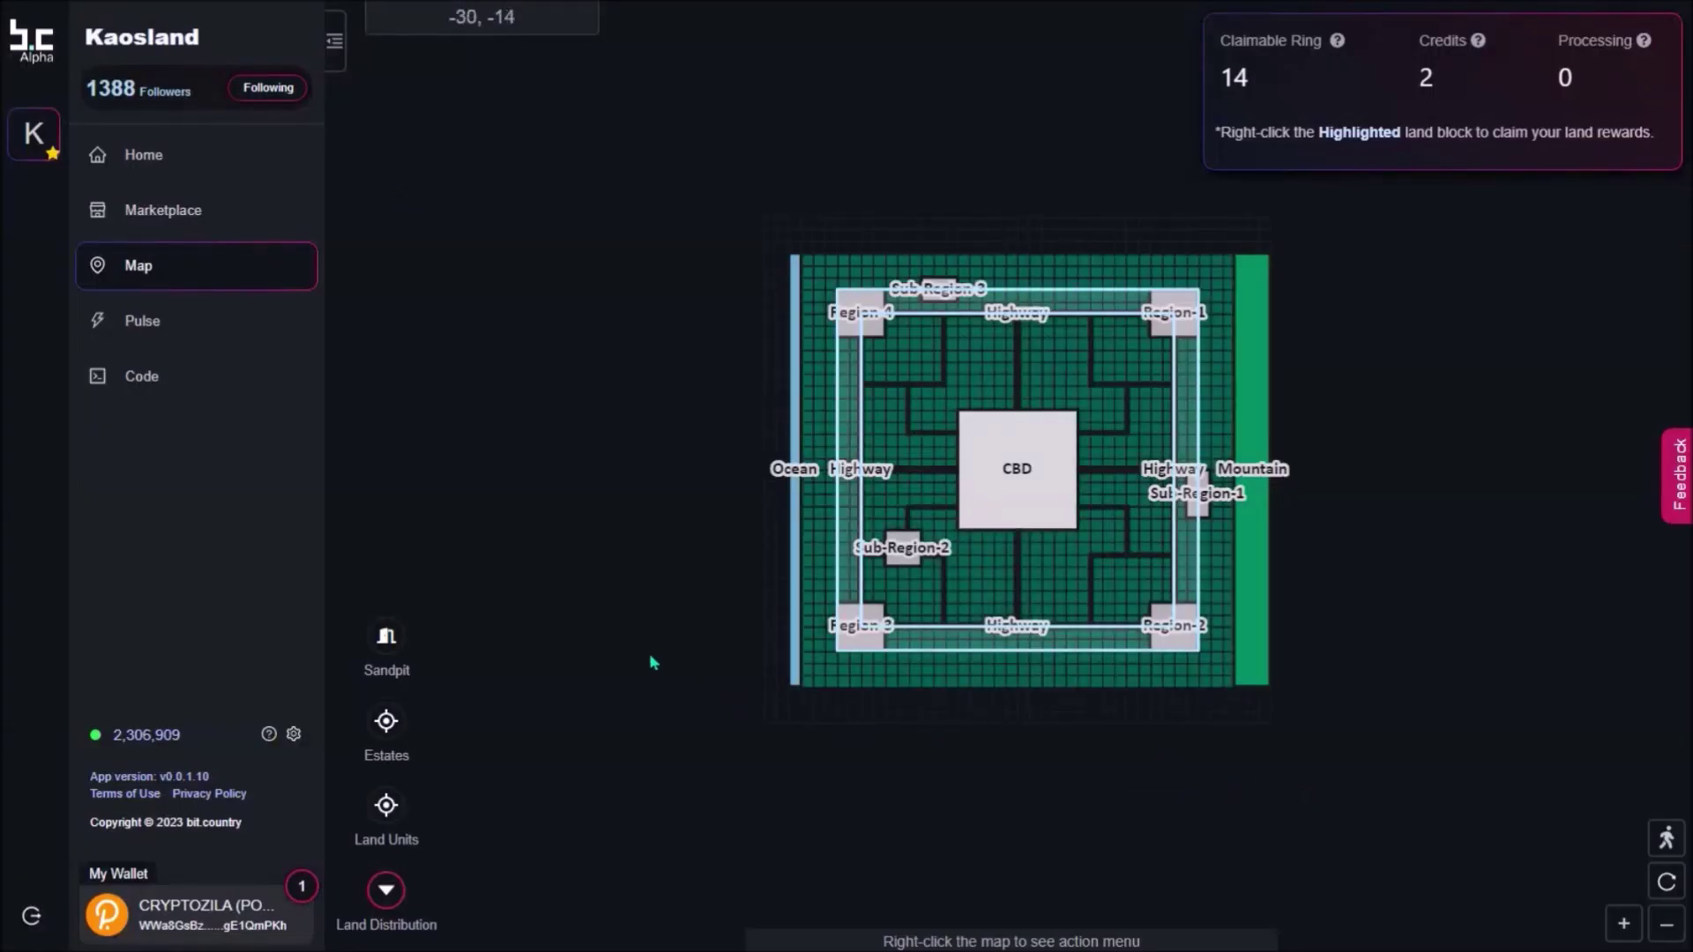
Zoom into the Kaosland map and centre the CBD and ring outlines
scroll(944, 442, "up", 5)
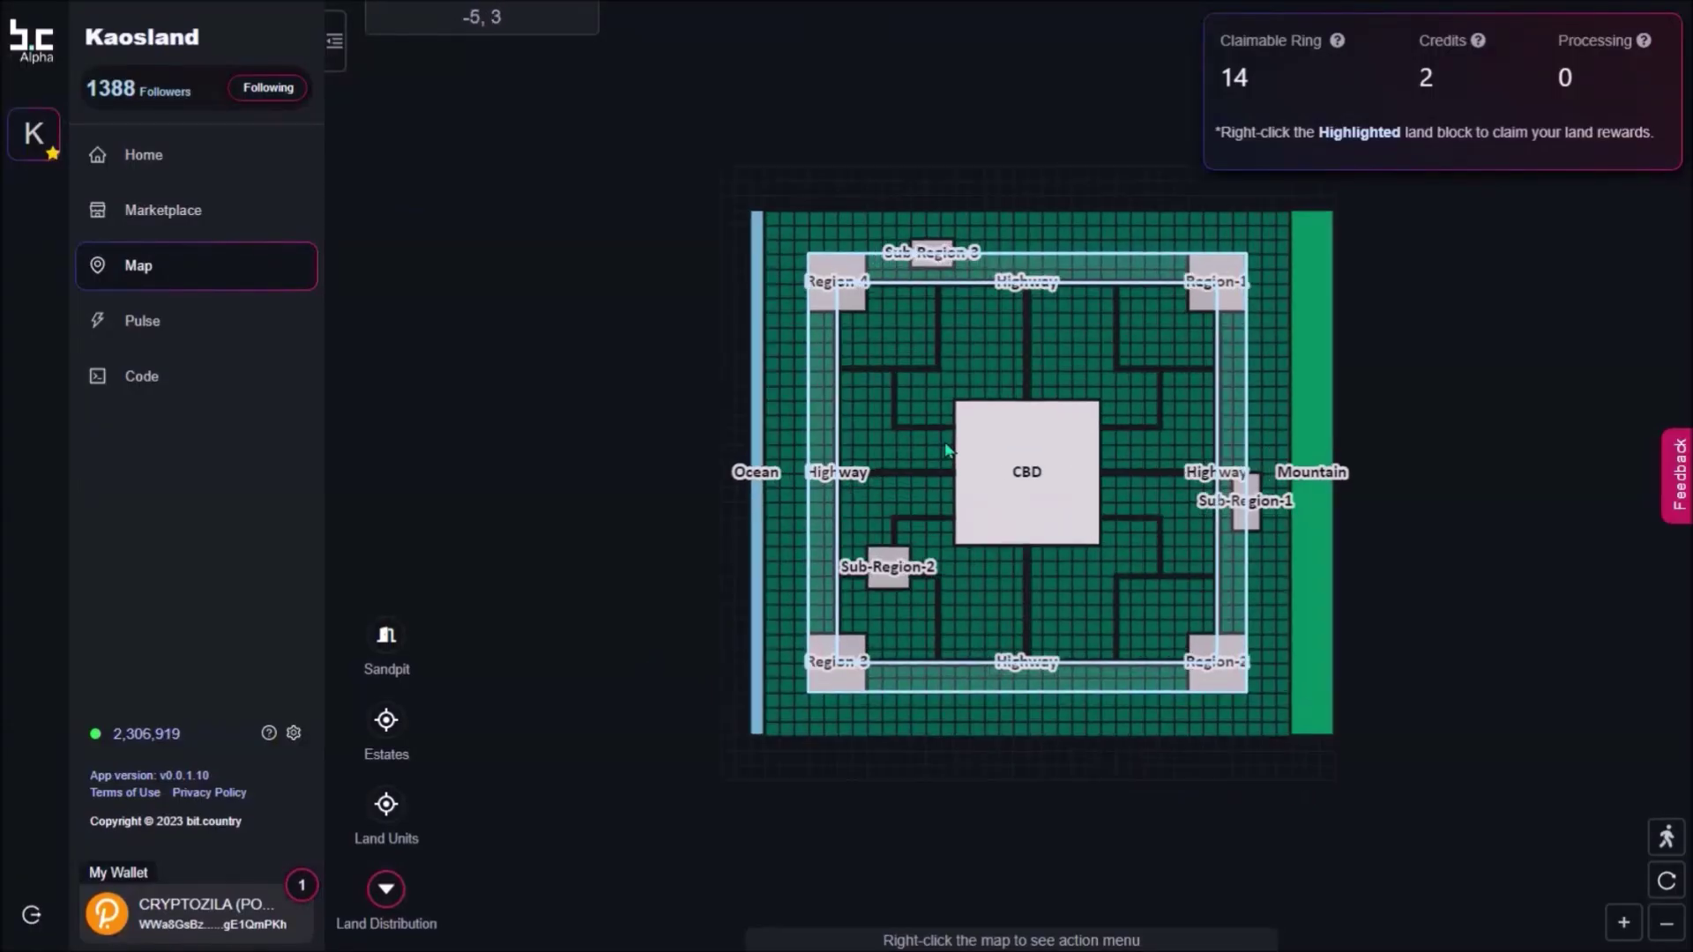
scroll(941, 441, "up", 2)
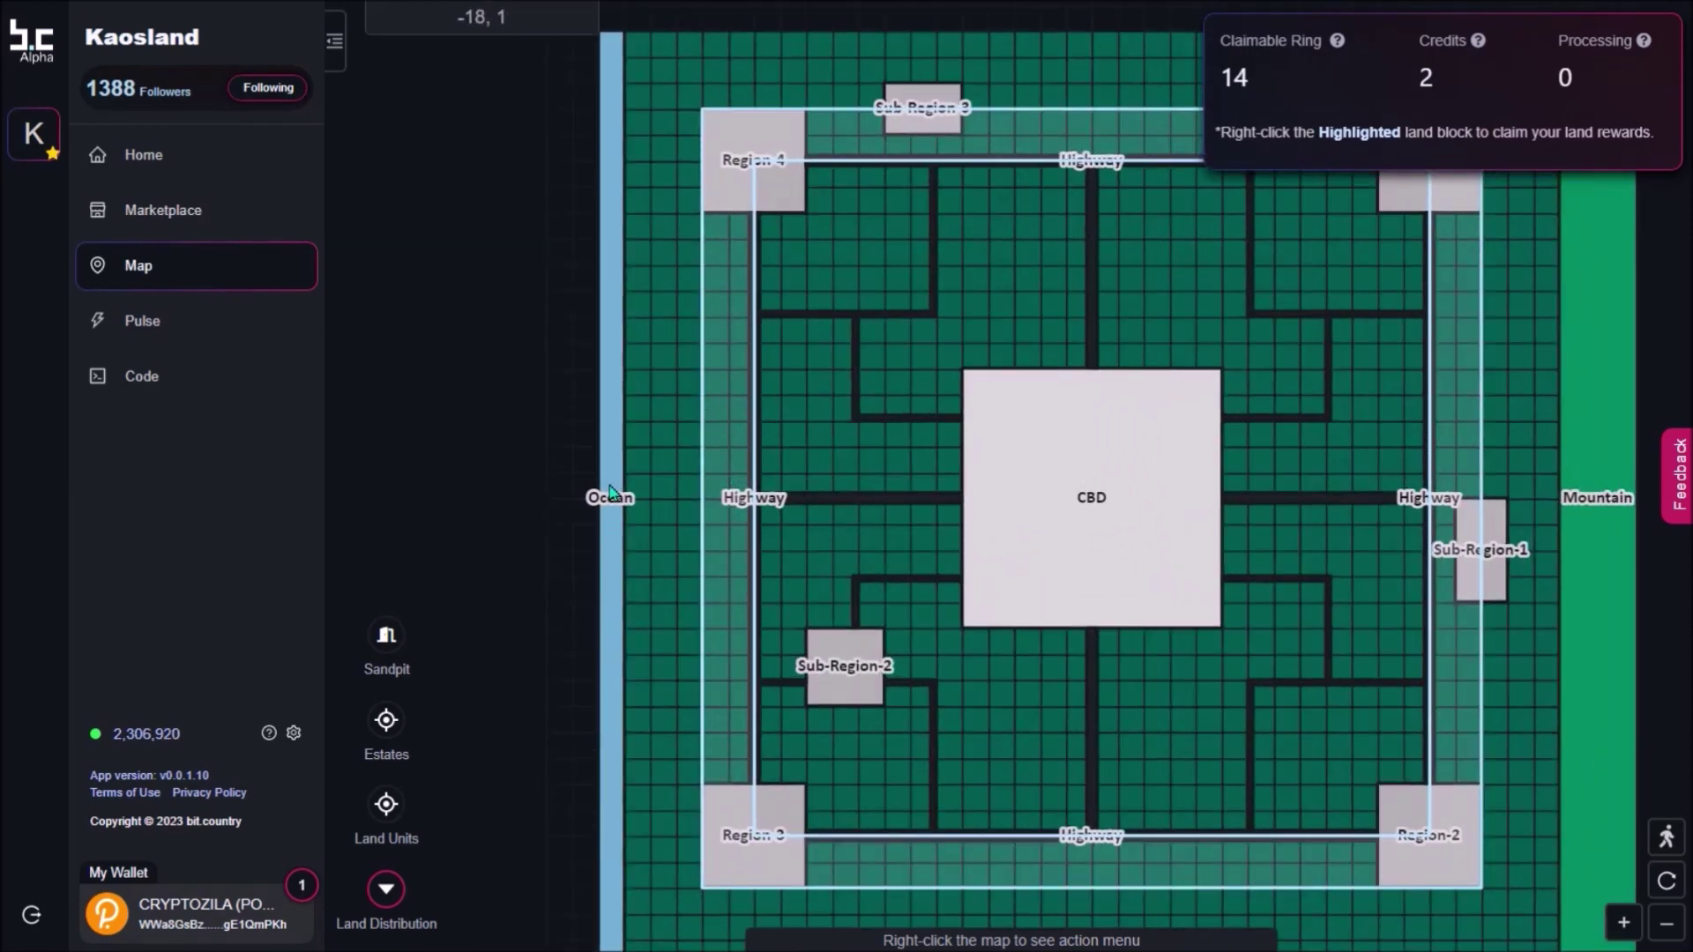
left_click_drag(1225, 529, 888, 527)
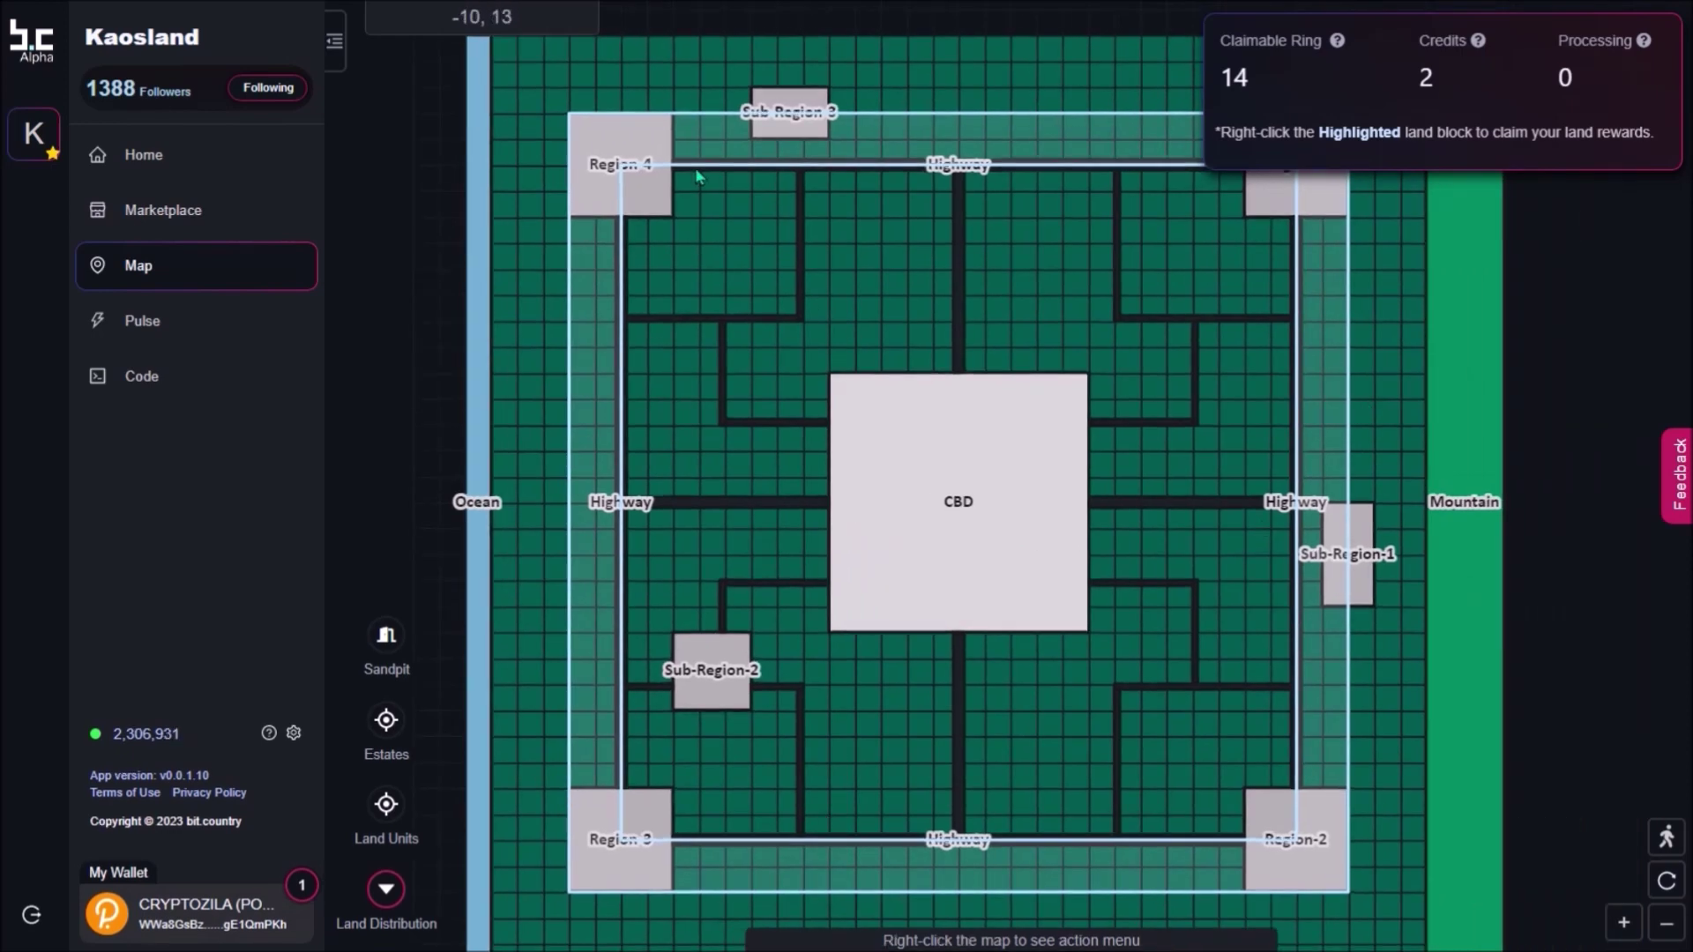
left_click_drag(617, 476, 573, 459)
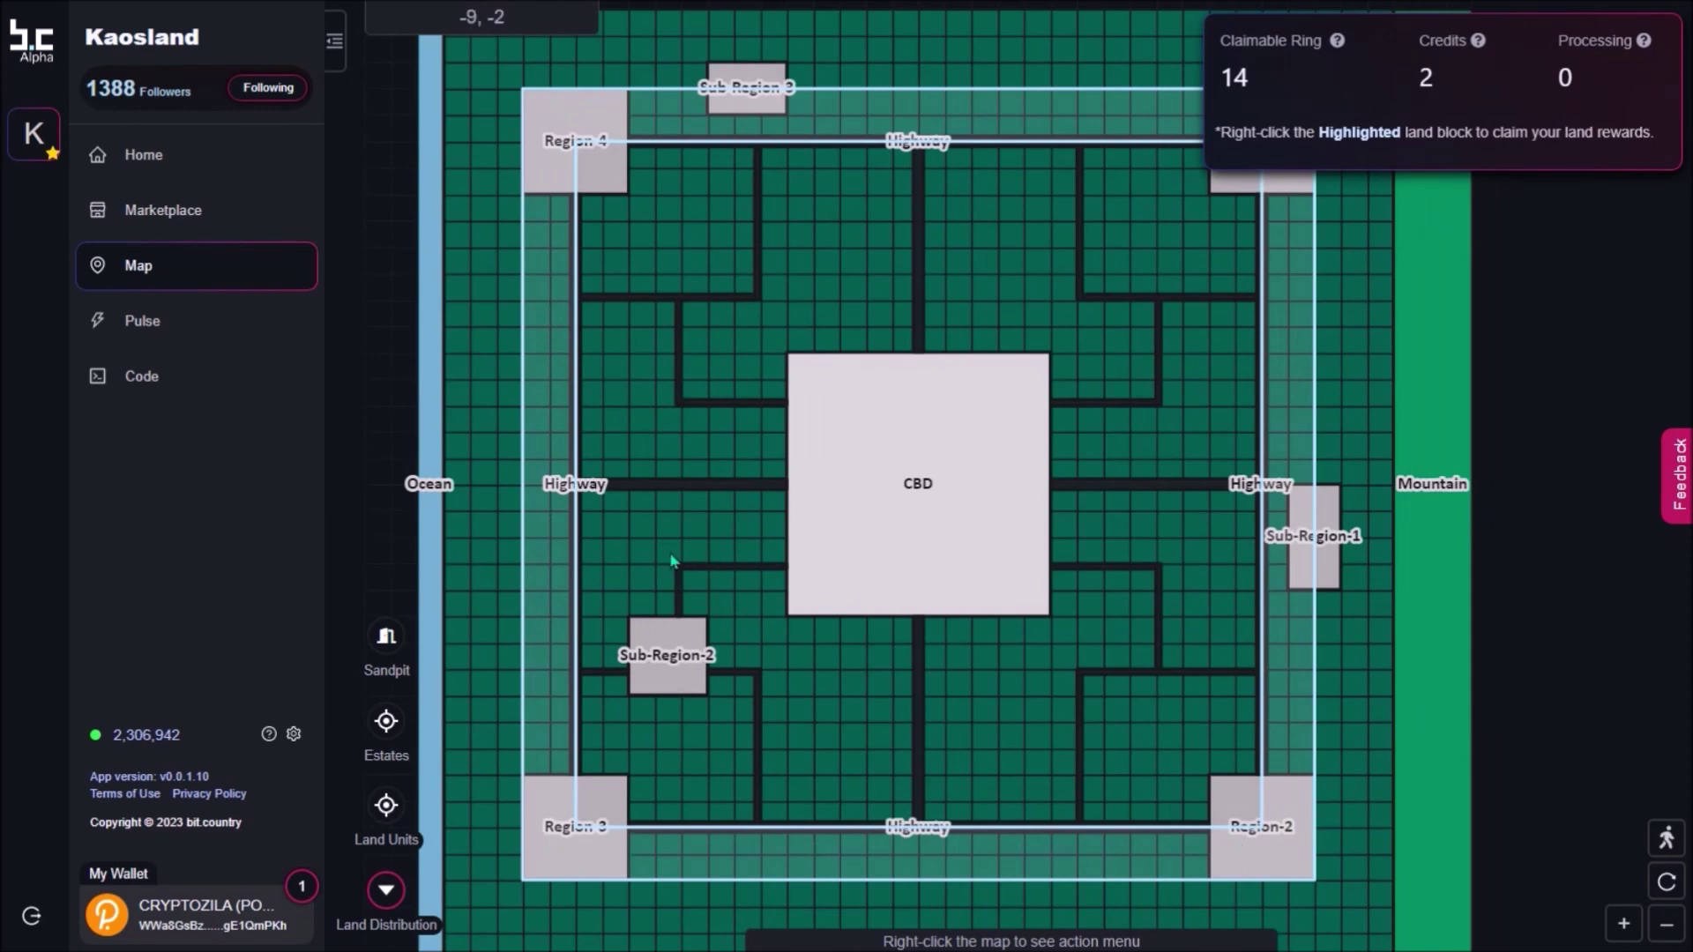
scroll(672, 560, "up", 10)
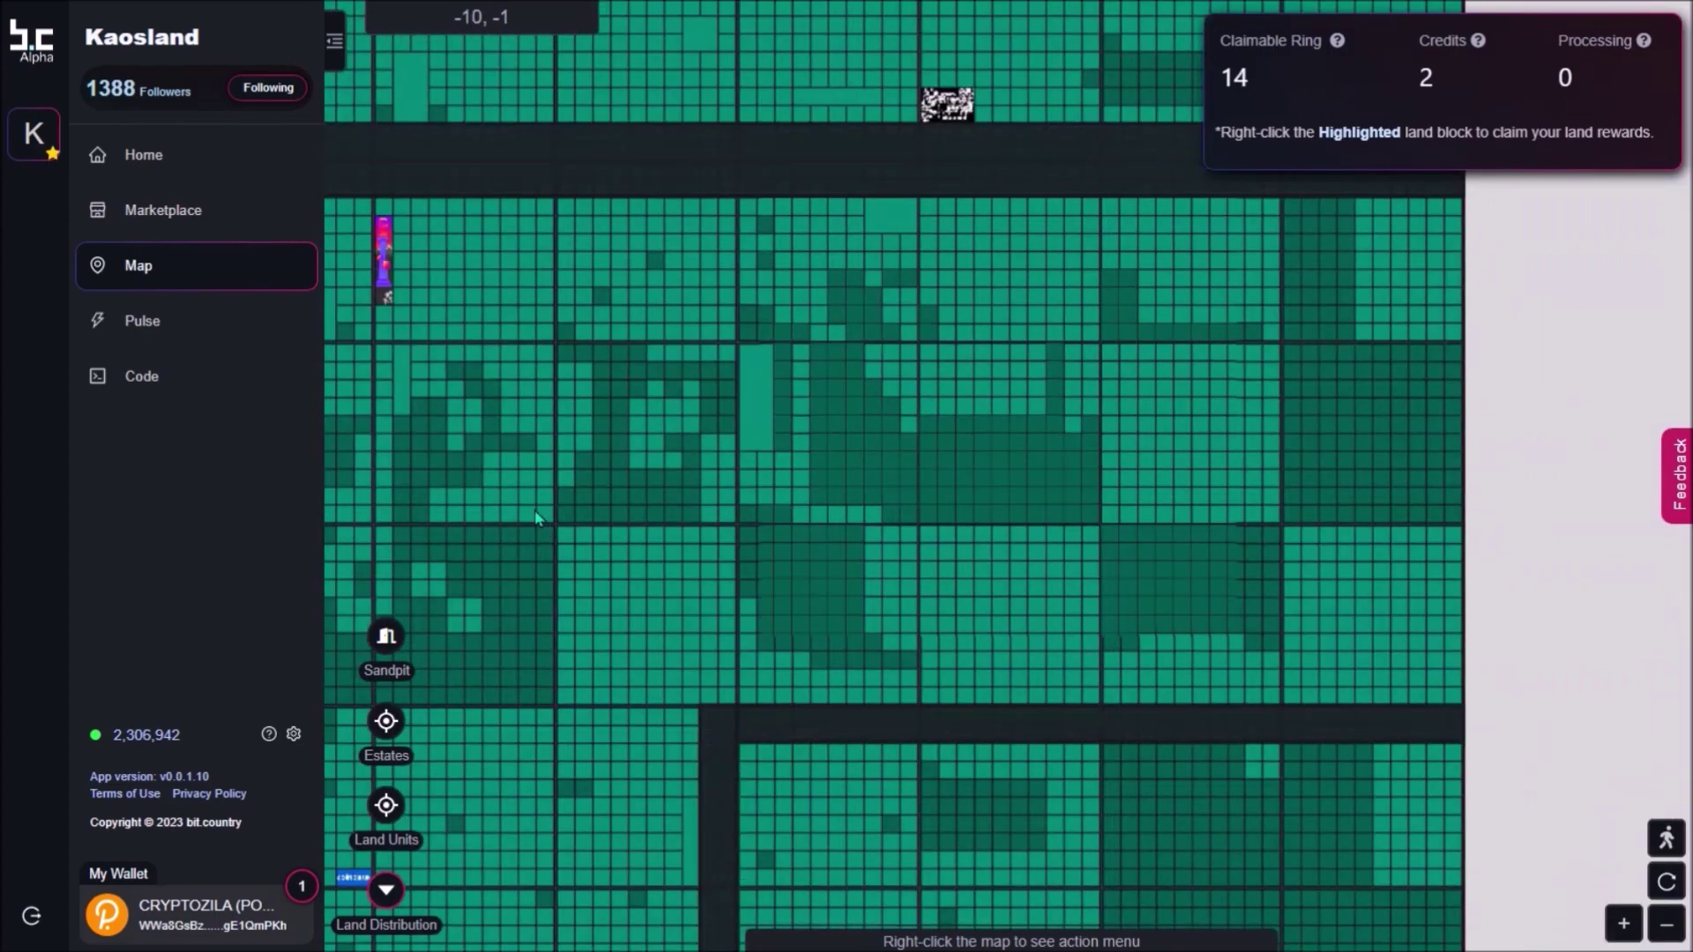
Move the Kaosland map westward and adjust the zoom level across the land blocks
key("Left")
key("Left")
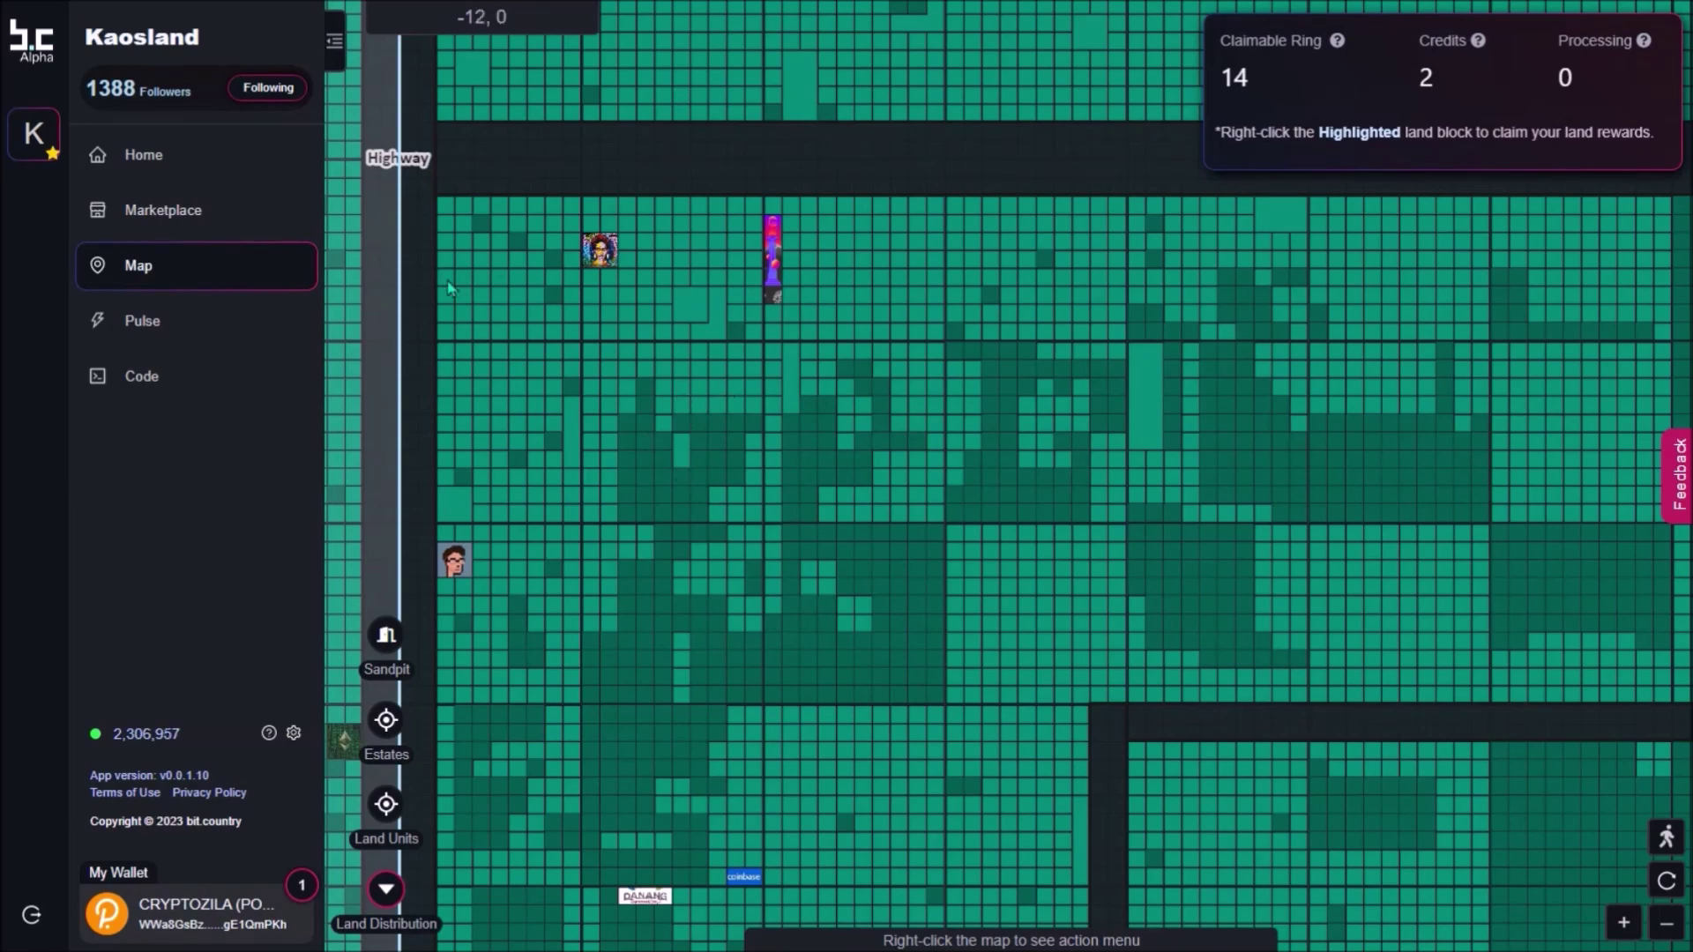
scroll(766, 306, "down", 3)
scroll(765, 306, "left", 2)
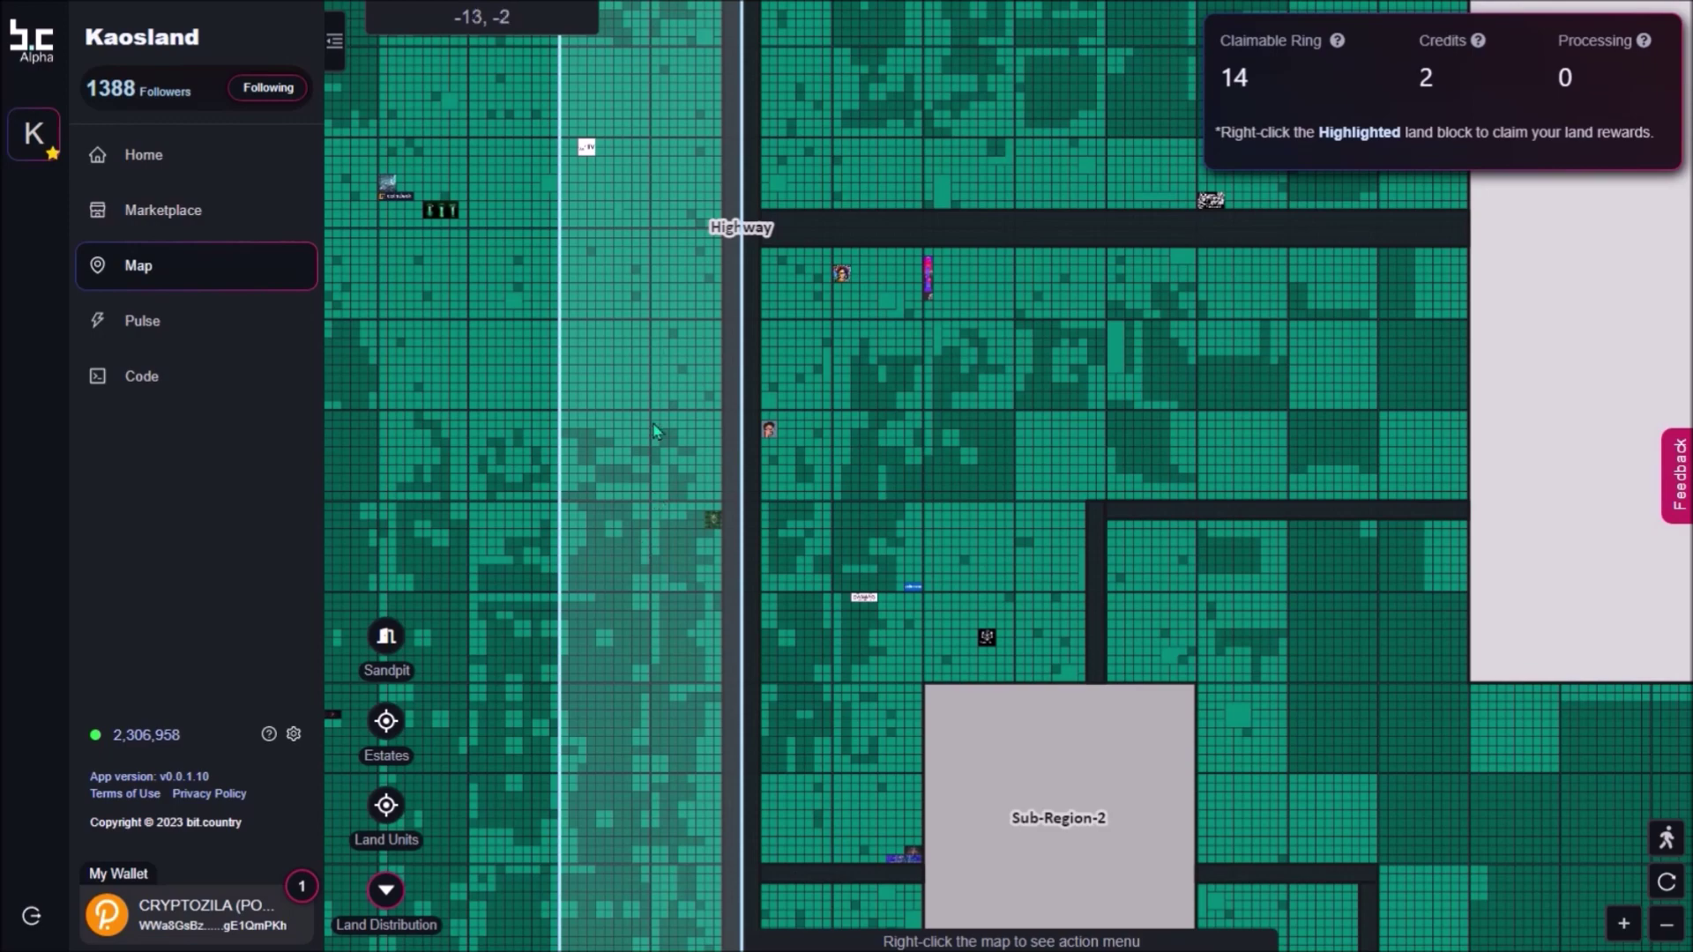
scroll(688, 414, "down", 3)
scroll(706, 405, "up", 3)
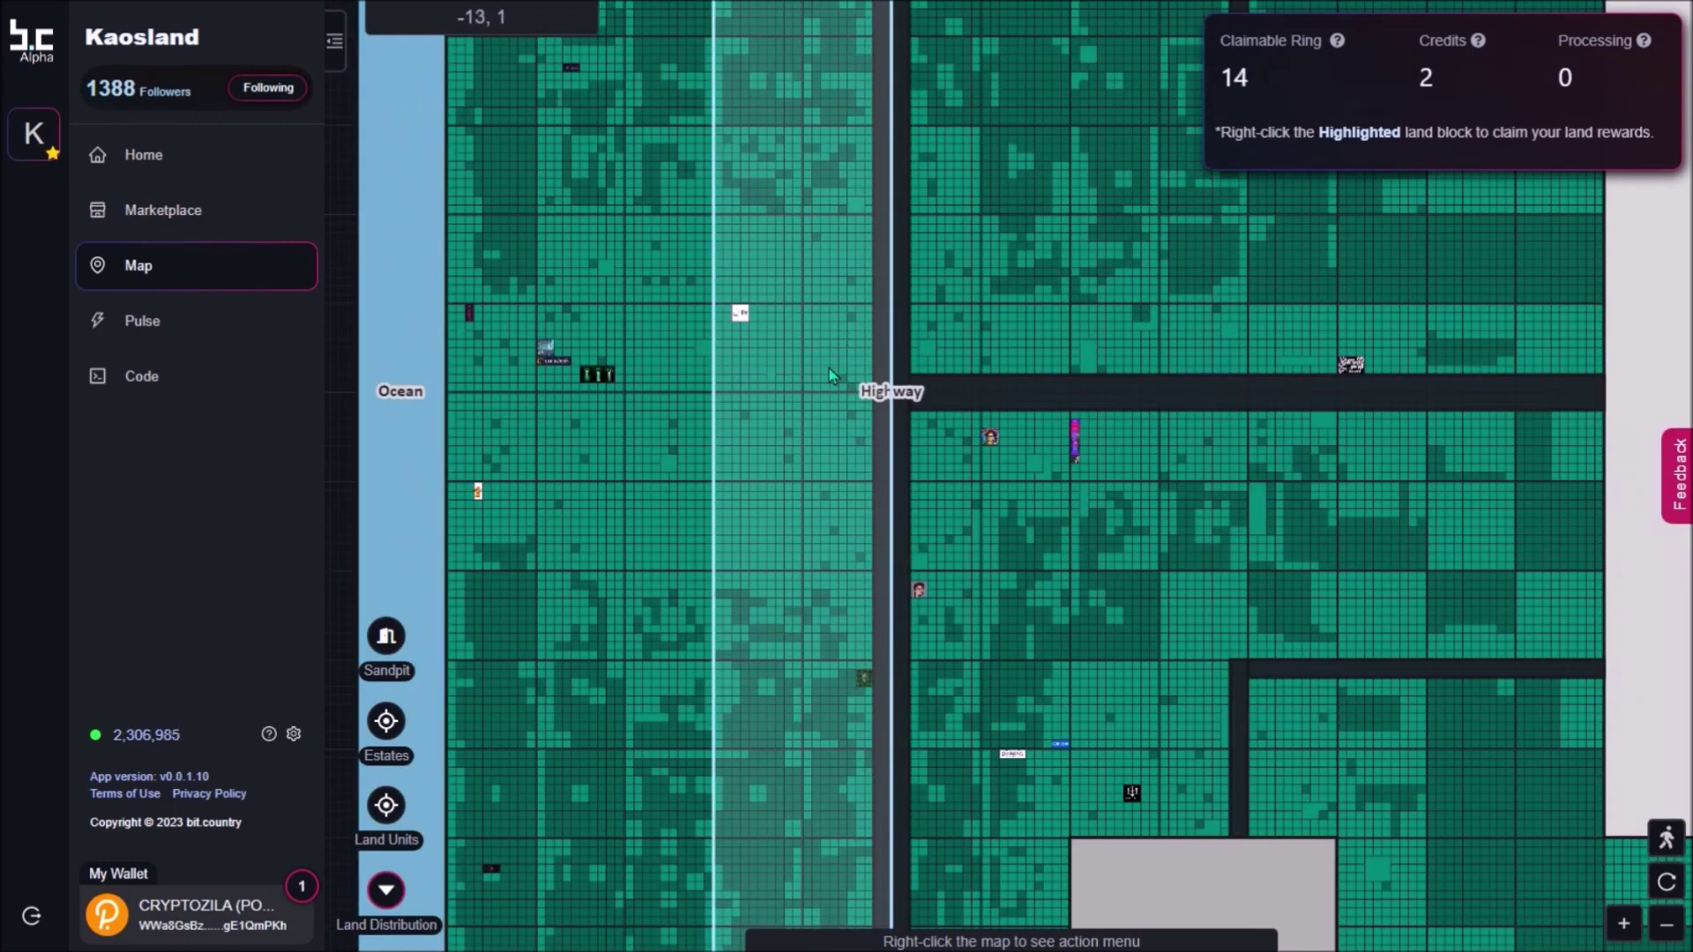
scroll(829, 368, "up", 2)
scroll(834, 365, "up", 2)
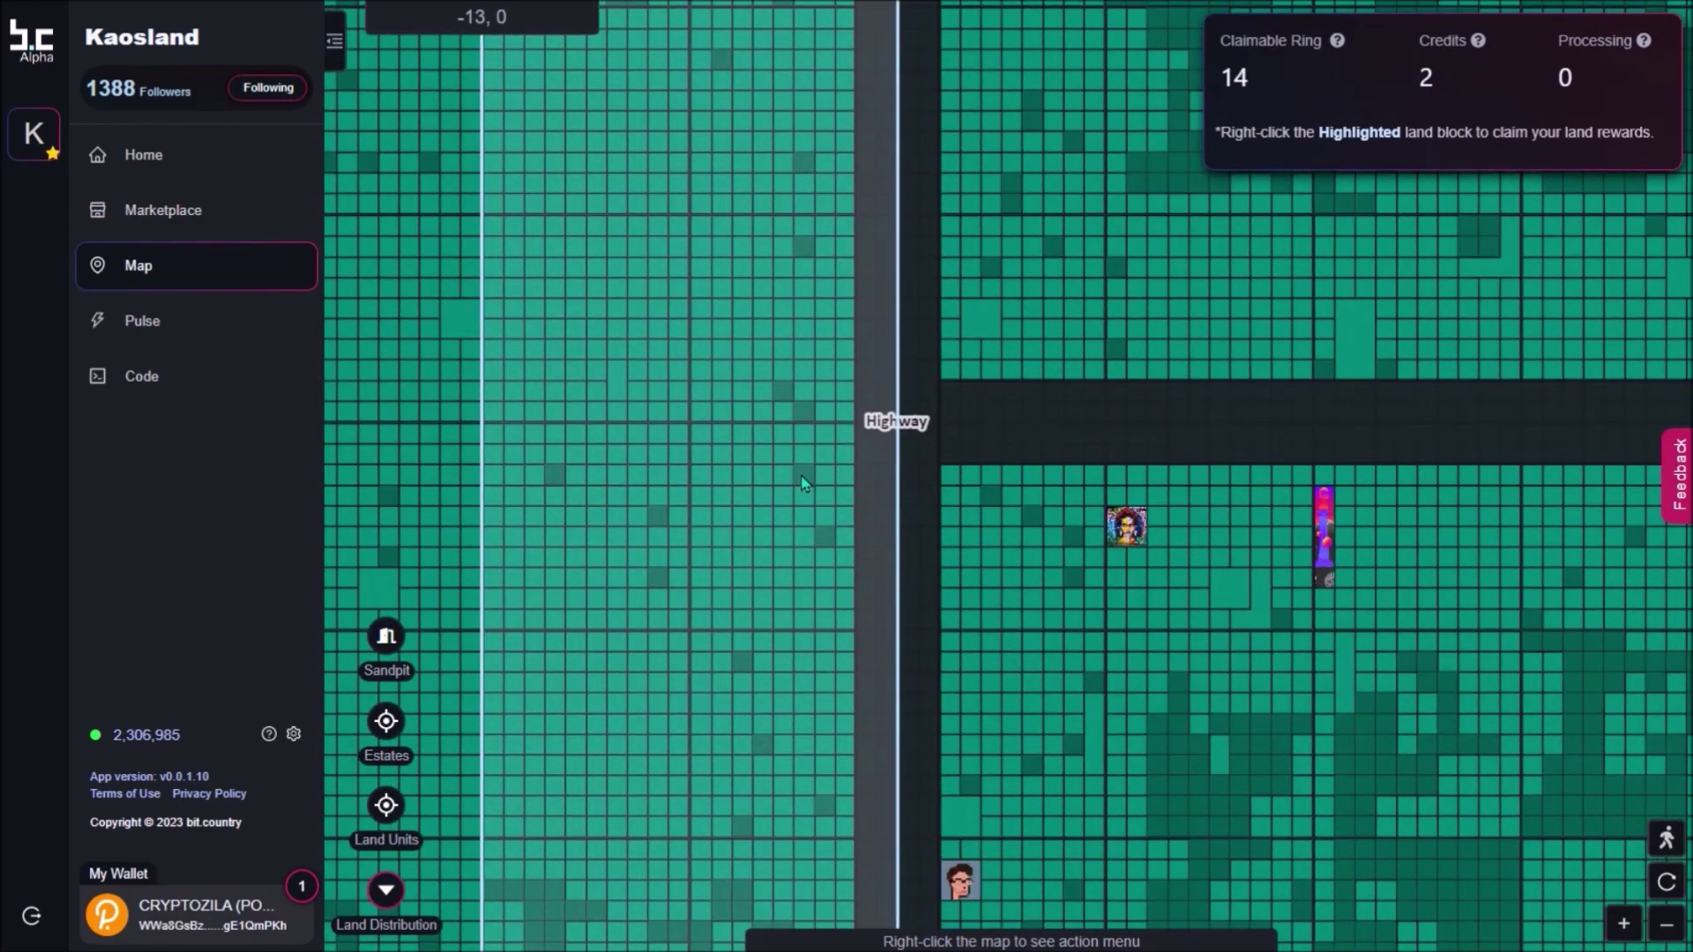
scroll(805, 480, "up", 3)
Pan south past the CBD to Region 4 and open land block -13, 11's action menu
left_click_drag(889, 438, 890, 649)
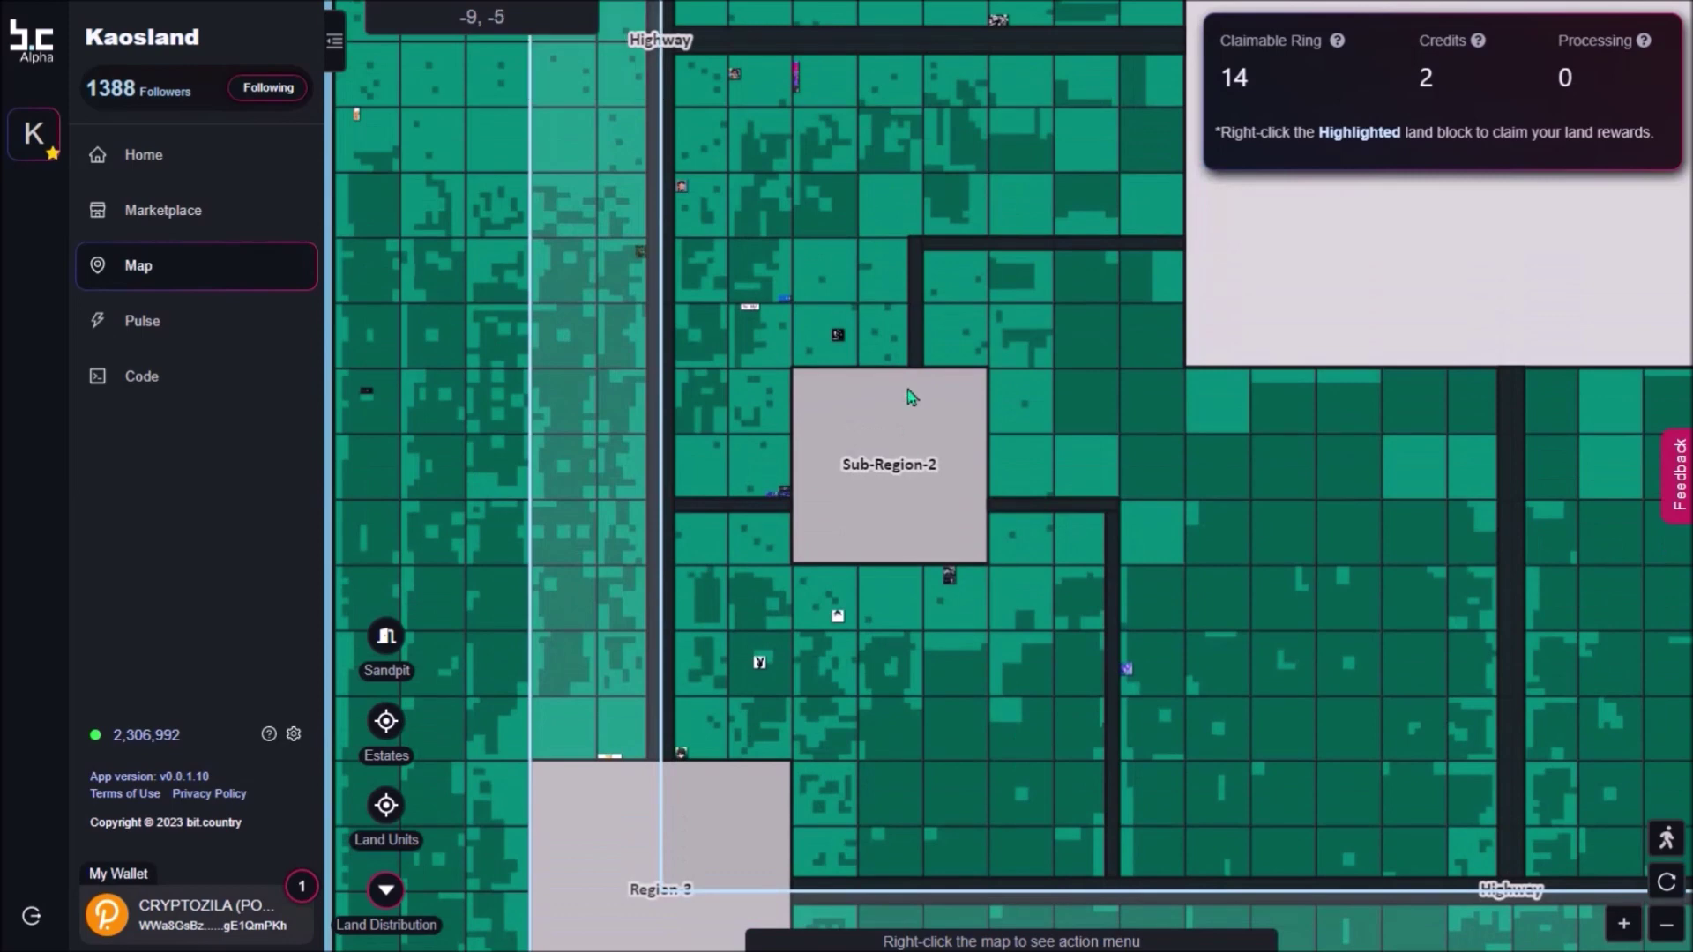
left_click_drag(909, 392, 914, 661)
left_click_drag(909, 487, 915, 673)
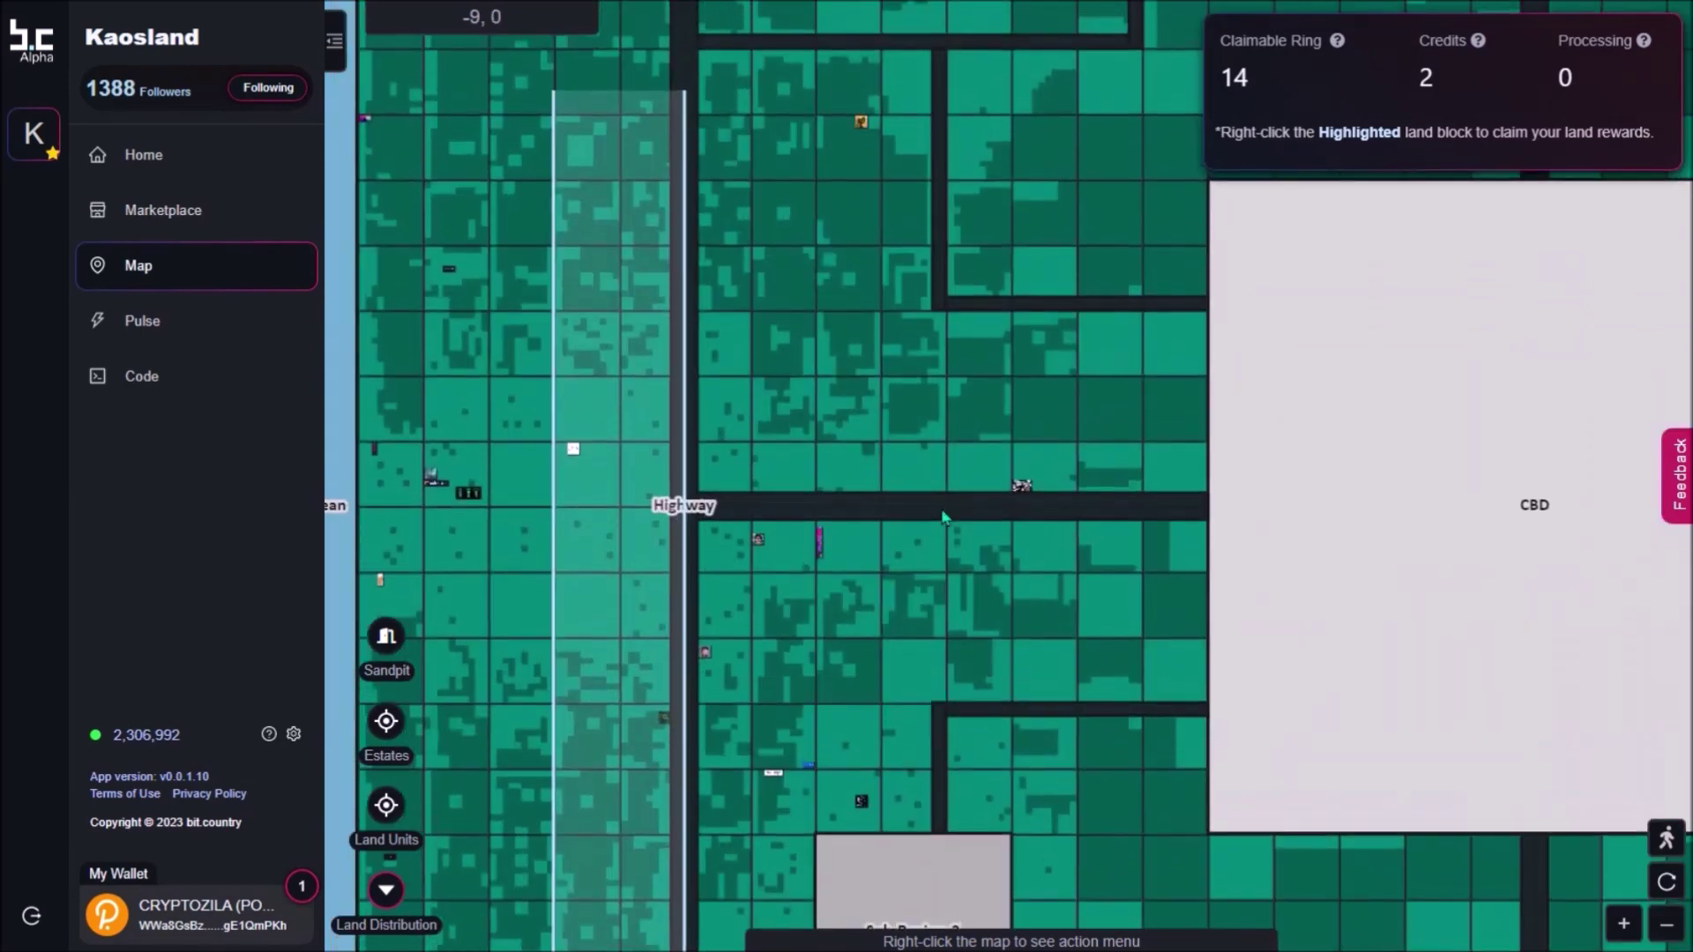
left_click_drag(965, 313, 970, 532)
left_click_drag(965, 322, 970, 533)
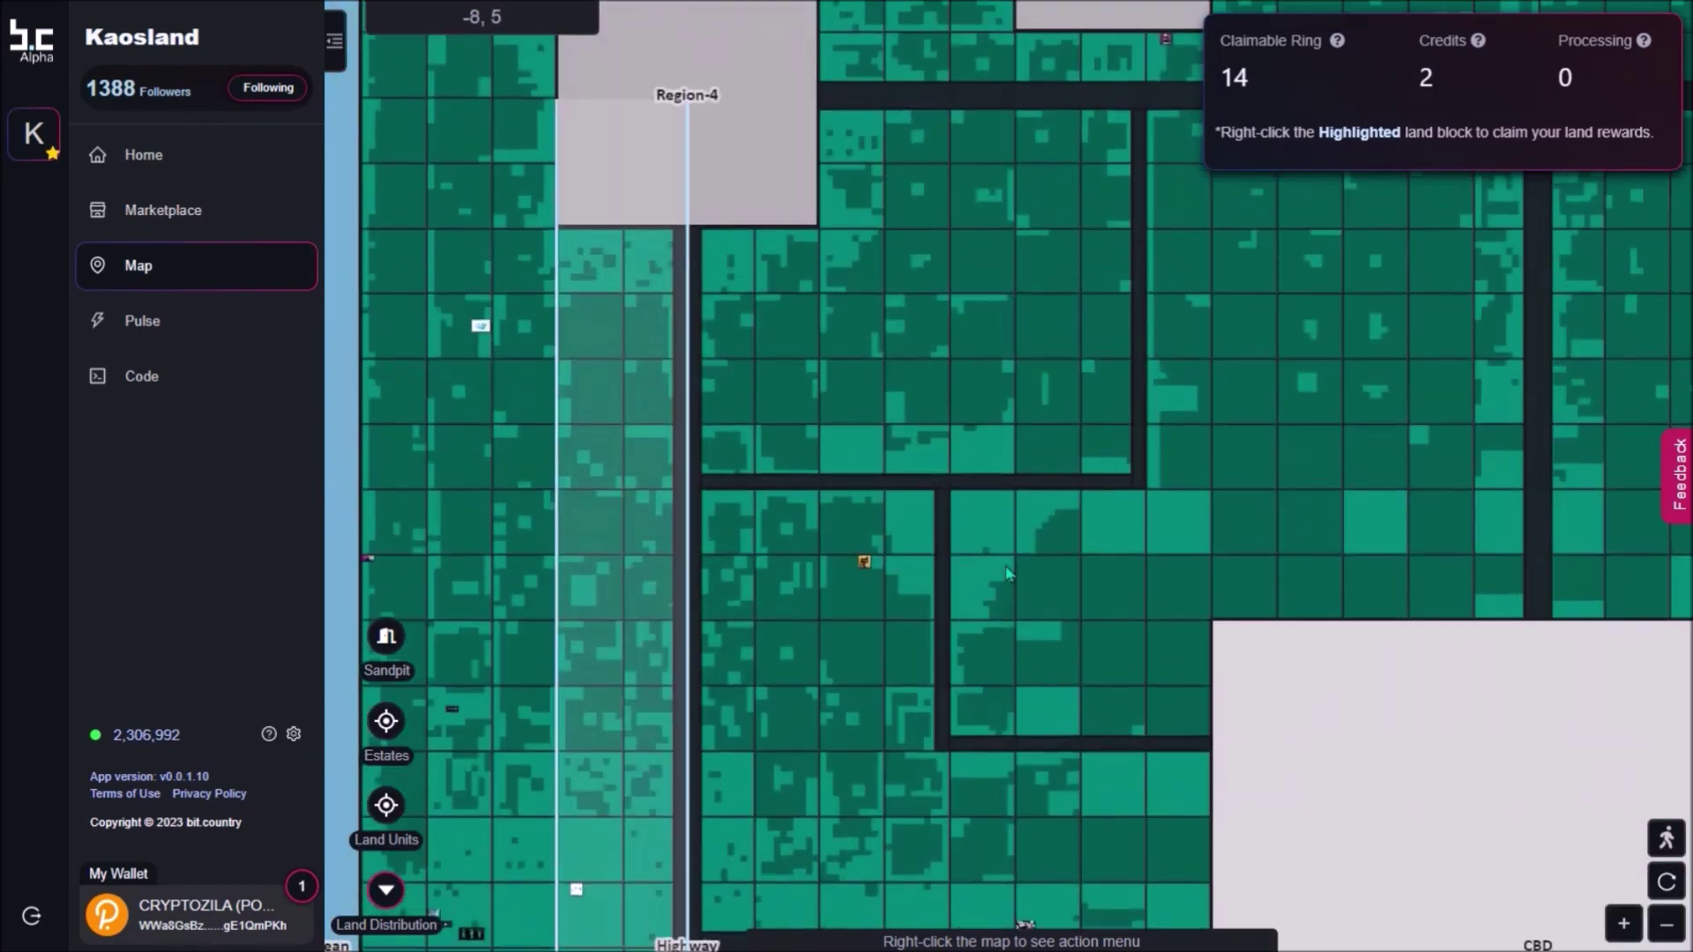
mouse_move(996, 227)
left_mouse_down()
mouse_move(1002, 455)
mouse_move(956, 591)
left_mouse_up()
scroll(975, 551, "down", 1)
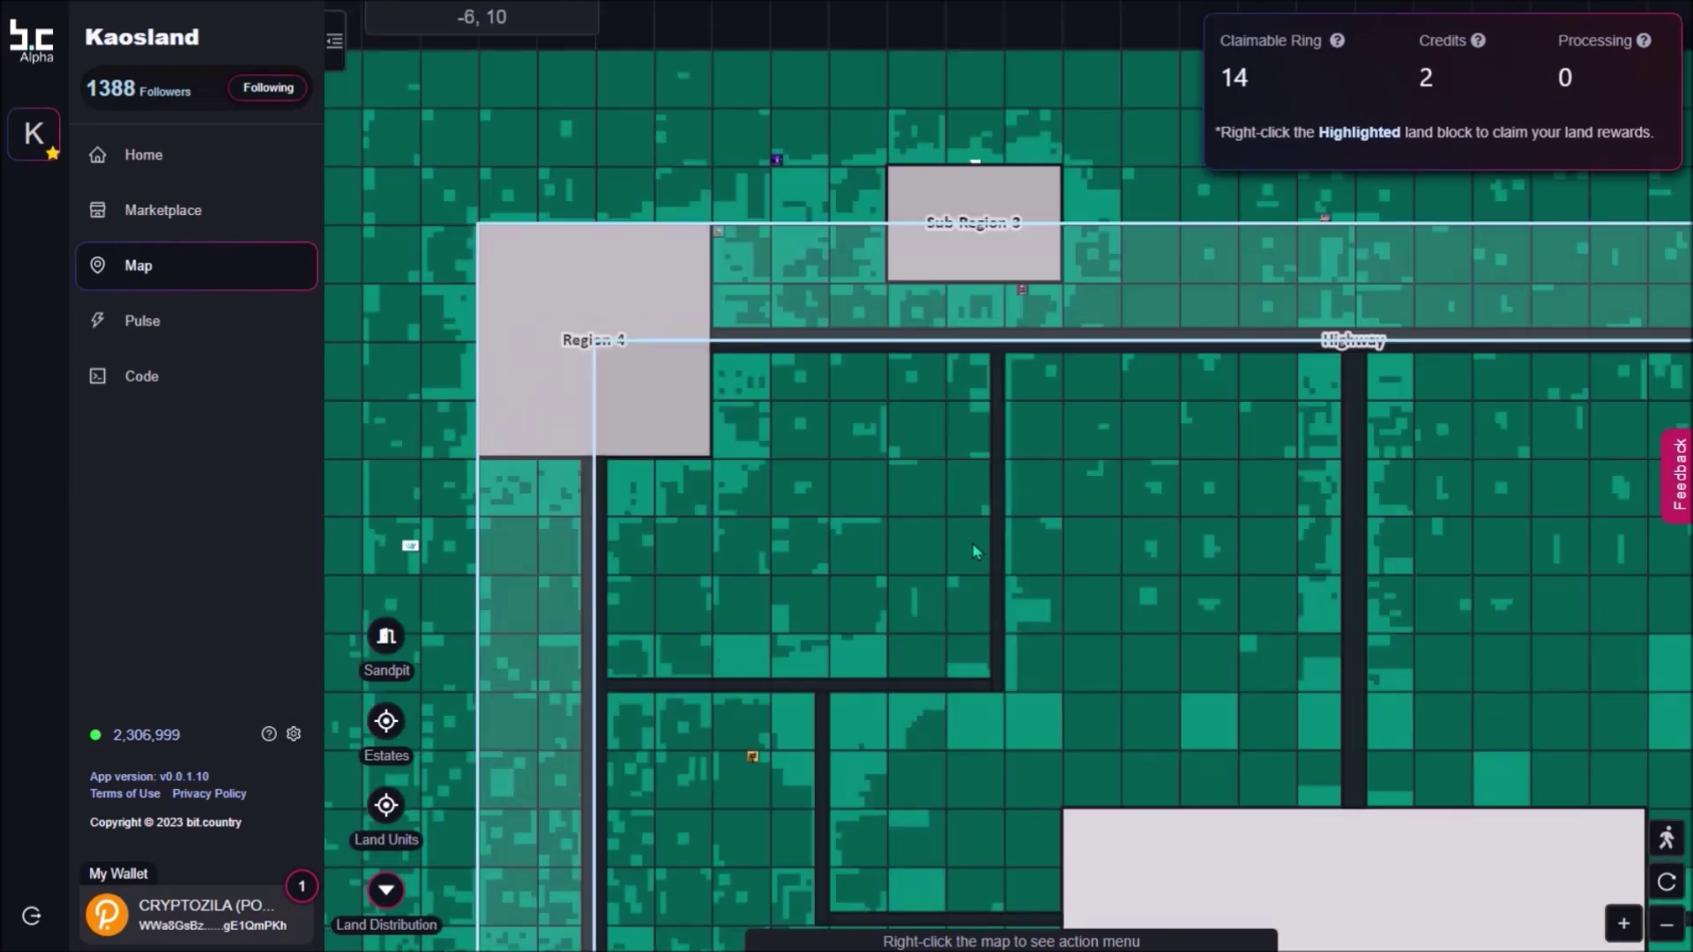
left_click_drag(973, 551, 563, 461)
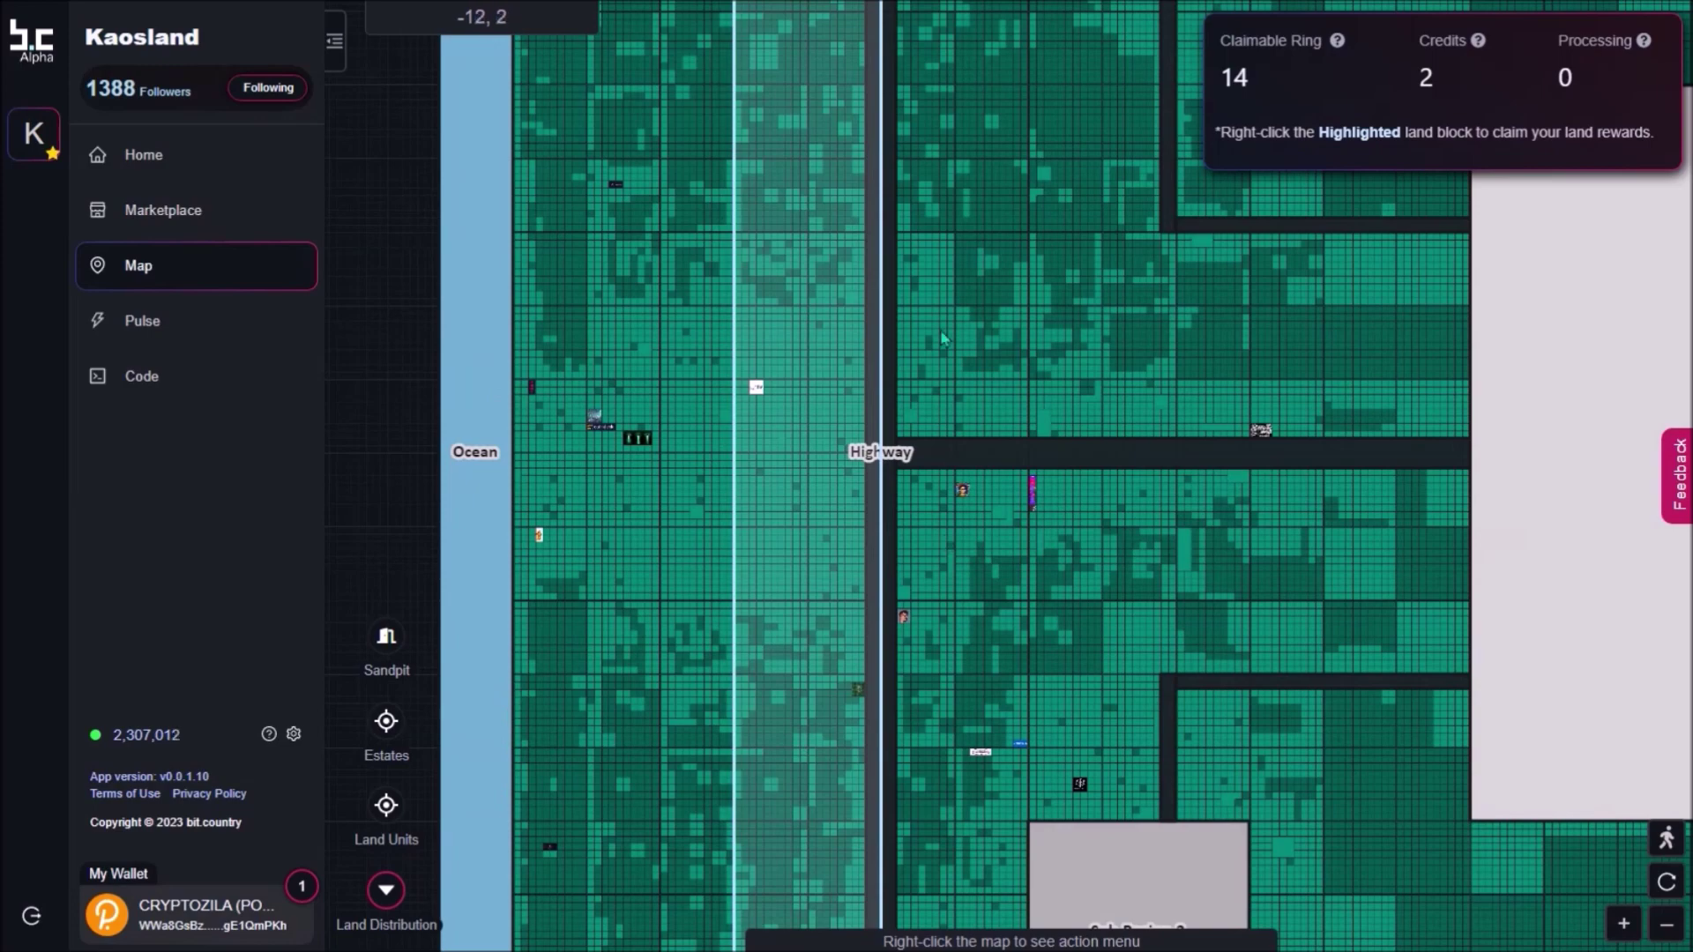
left_click_drag(952, 414, 878, 383)
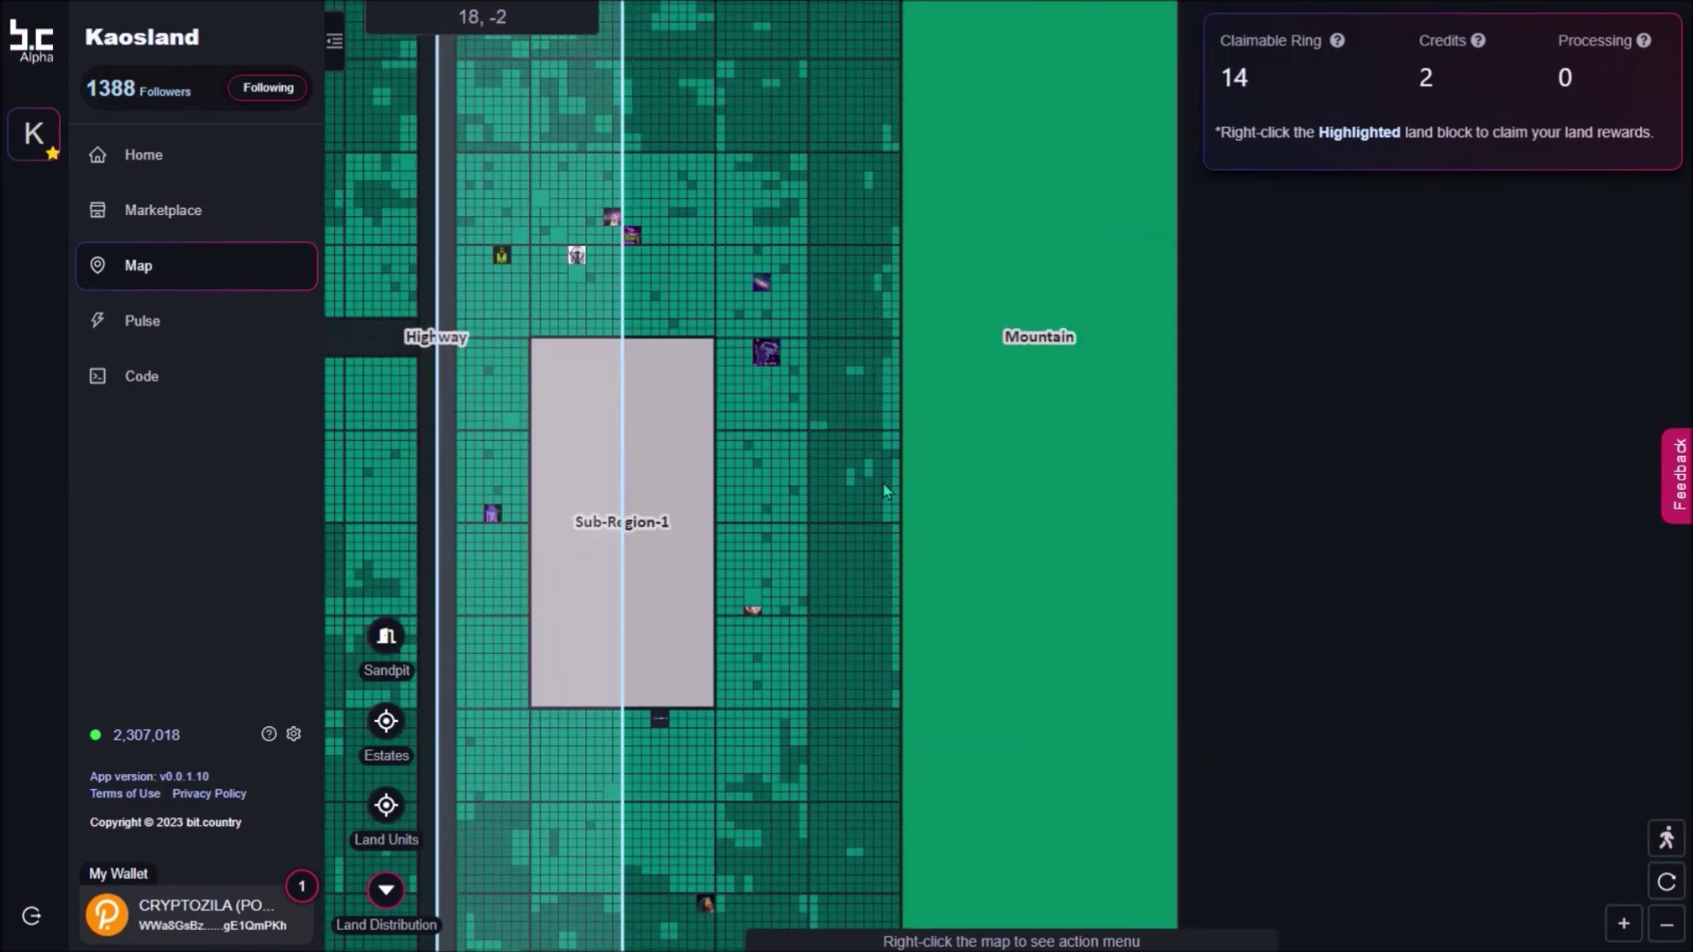
left_click_drag(884, 580, 544, 588)
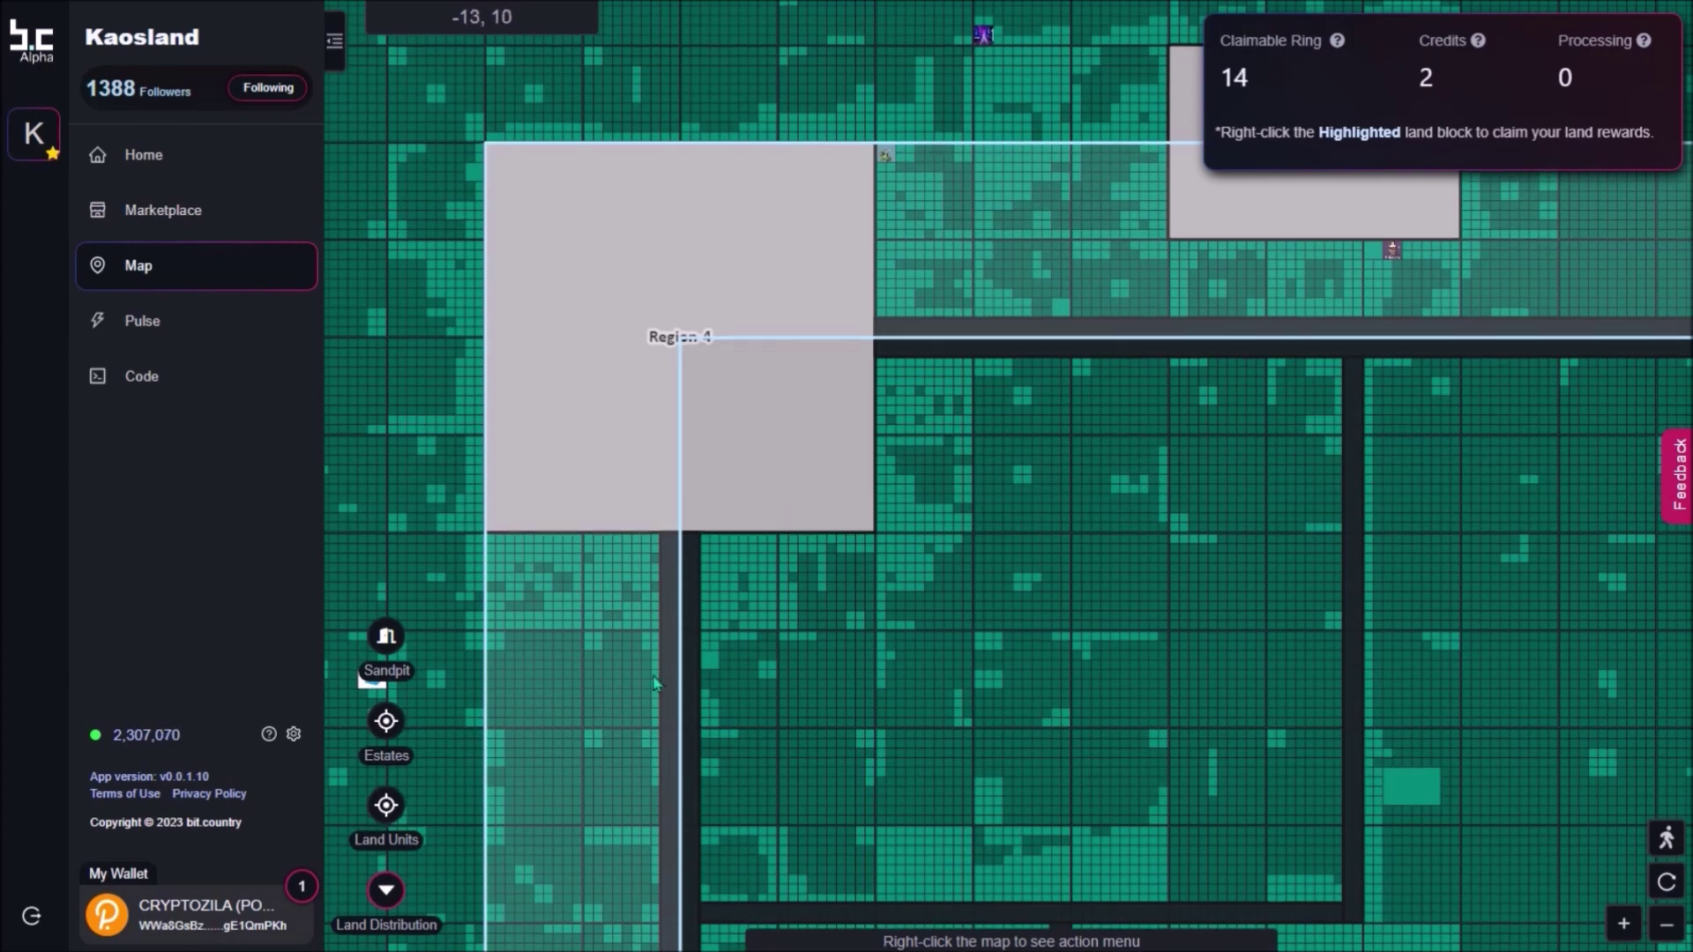
right_click(620, 570)
Choose Claim Land Units for block -13, 11 and select units -129,109 and -130,109
left_click(653, 654)
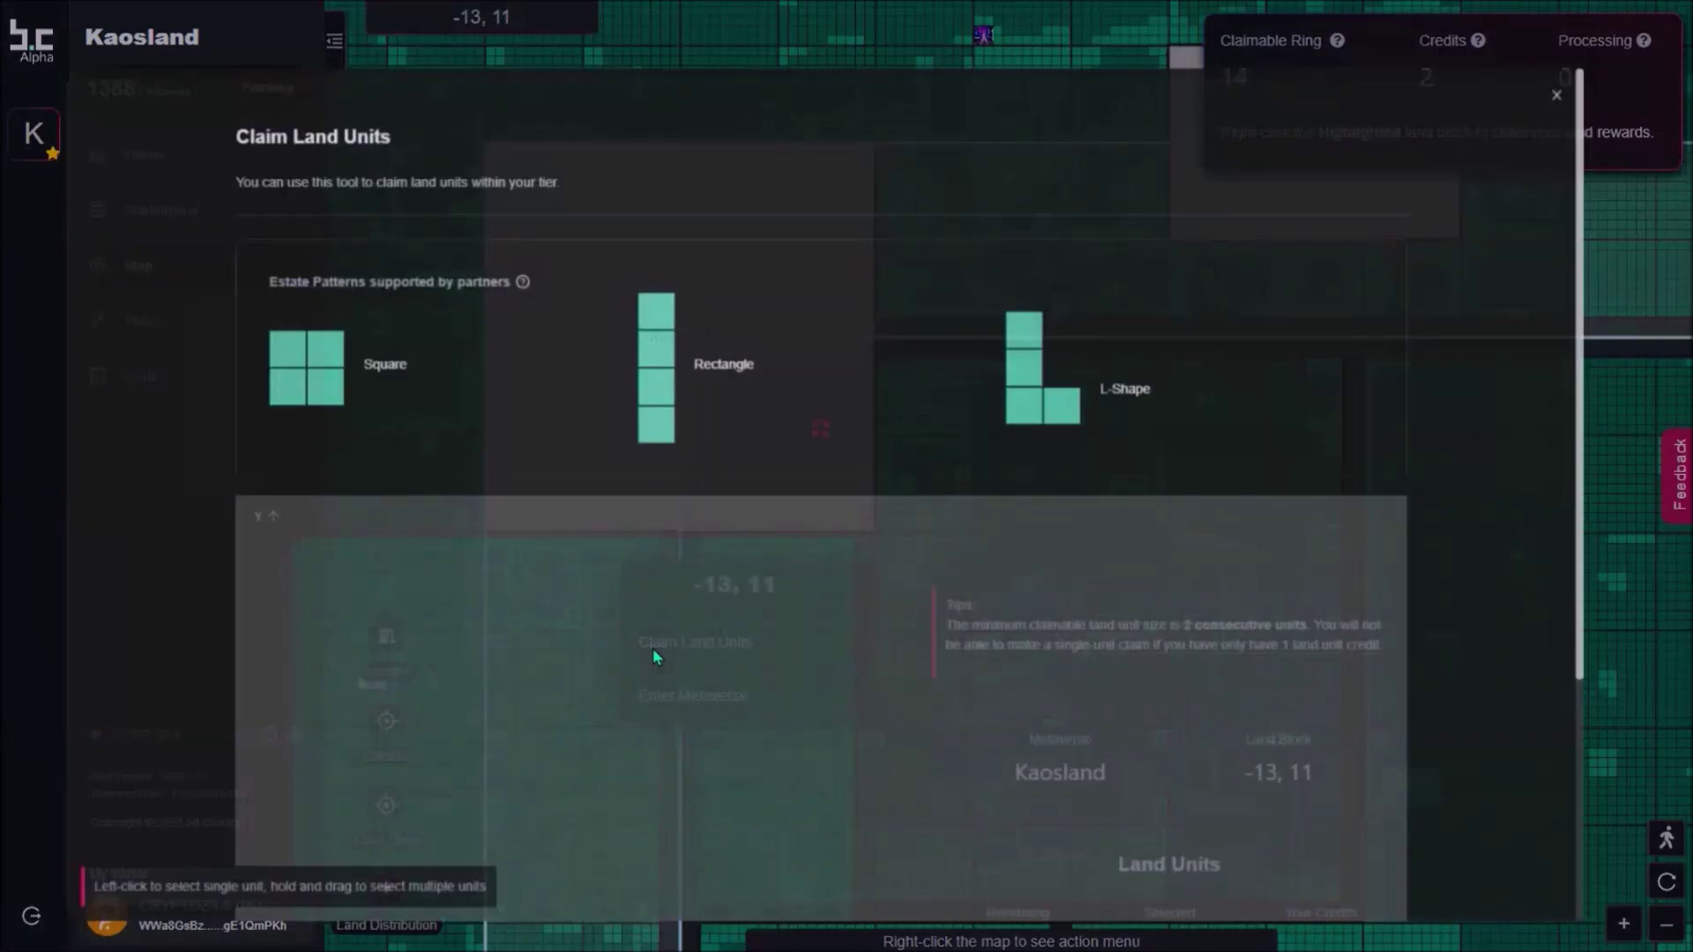
scroll(924, 546, "down", 4)
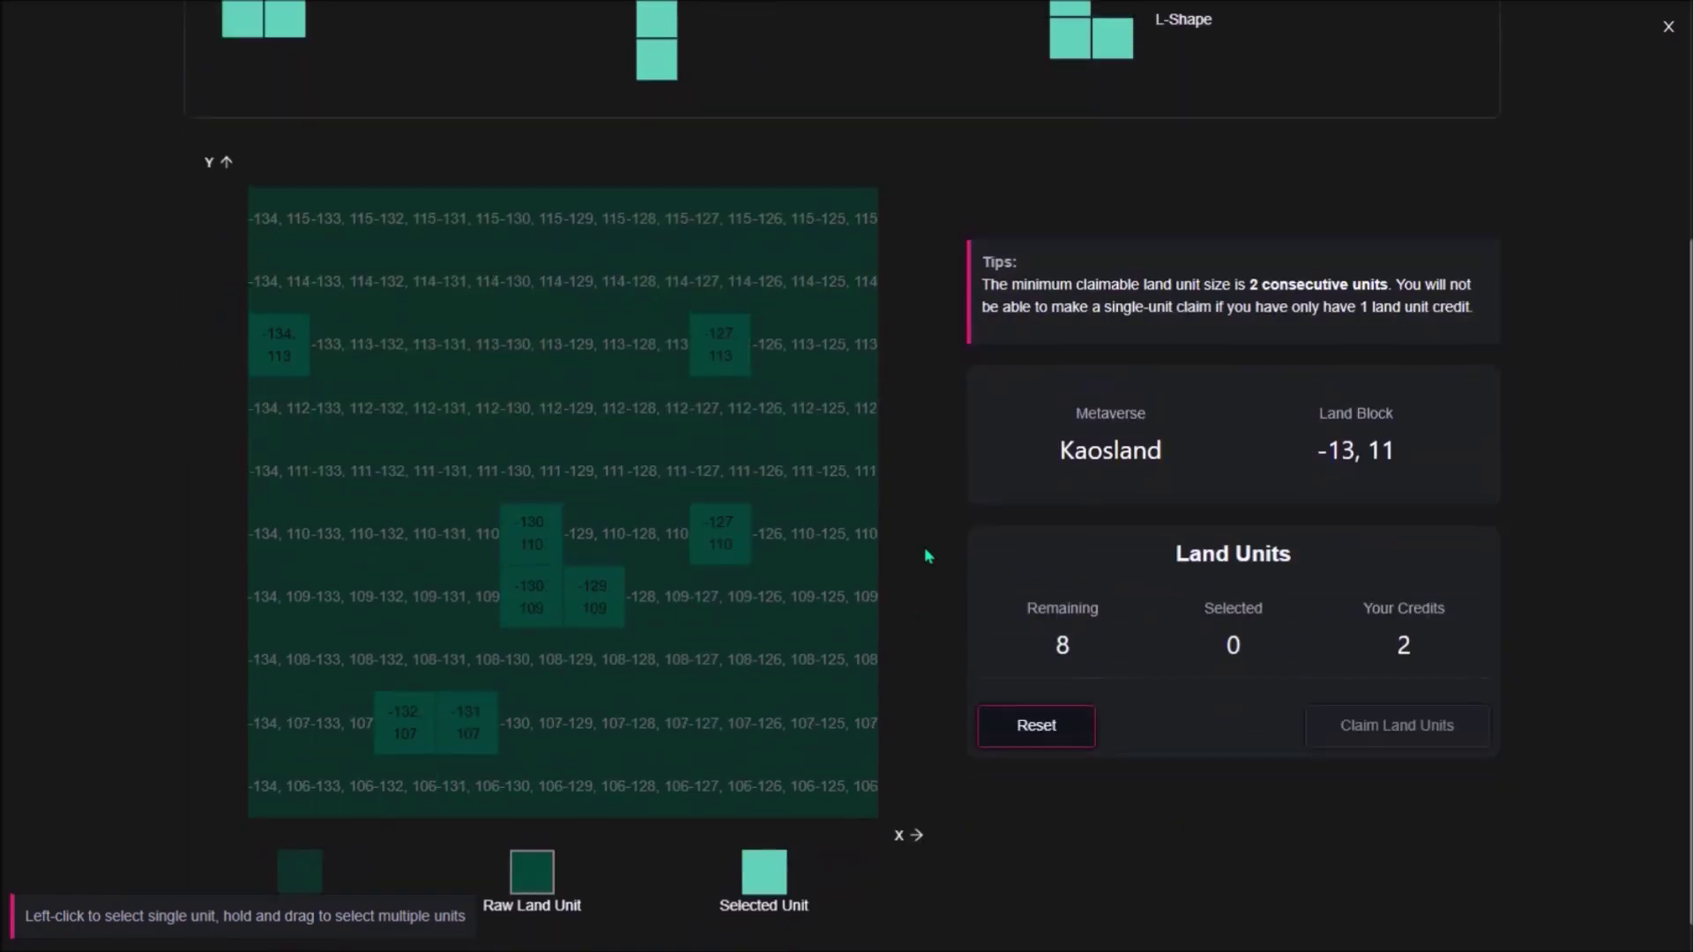
scroll(924, 547, "up", 4)
scroll(1083, 594, "down", 4)
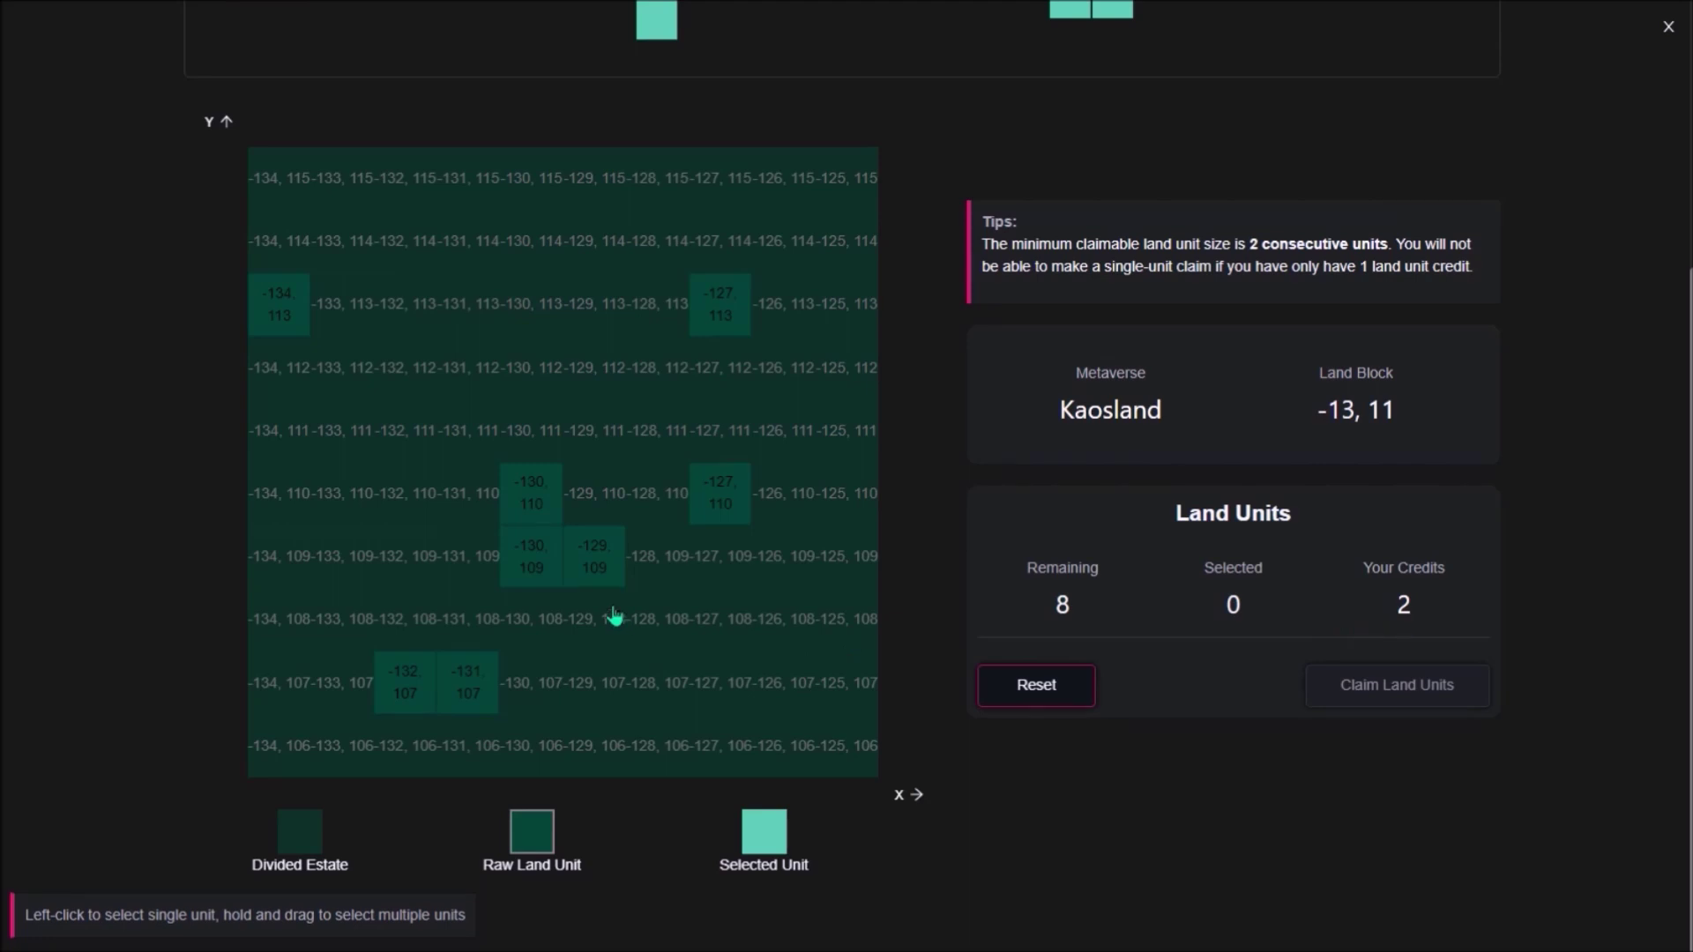
left_click(583, 552)
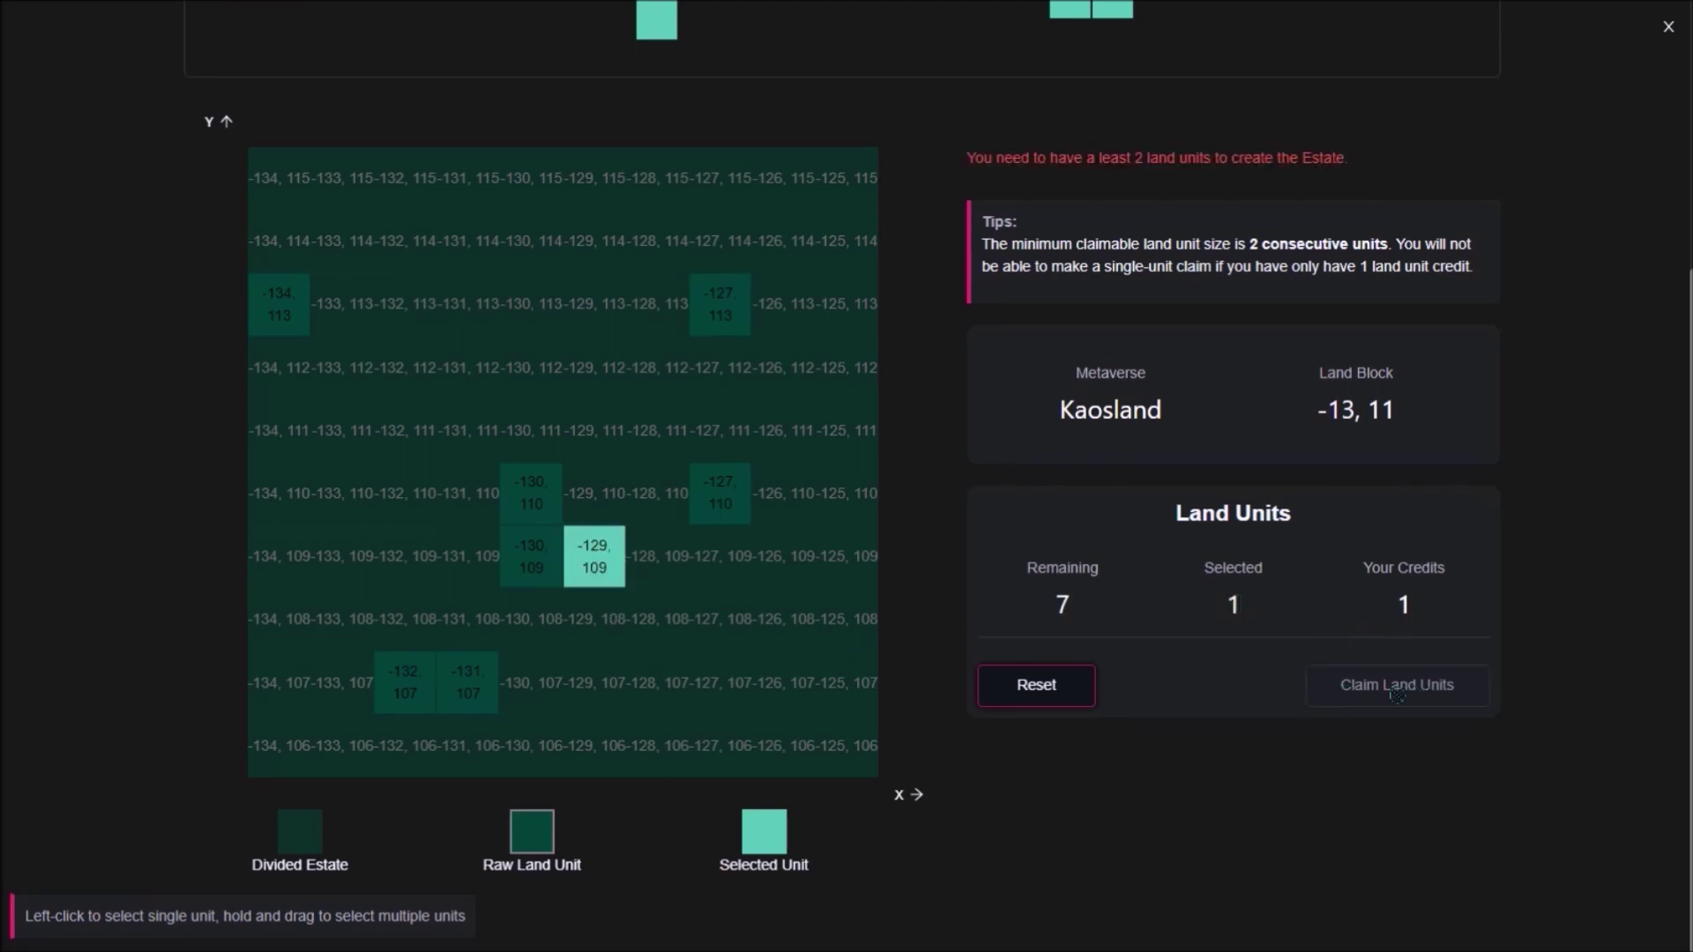
left_click_drag(1393, 246, 983, 247)
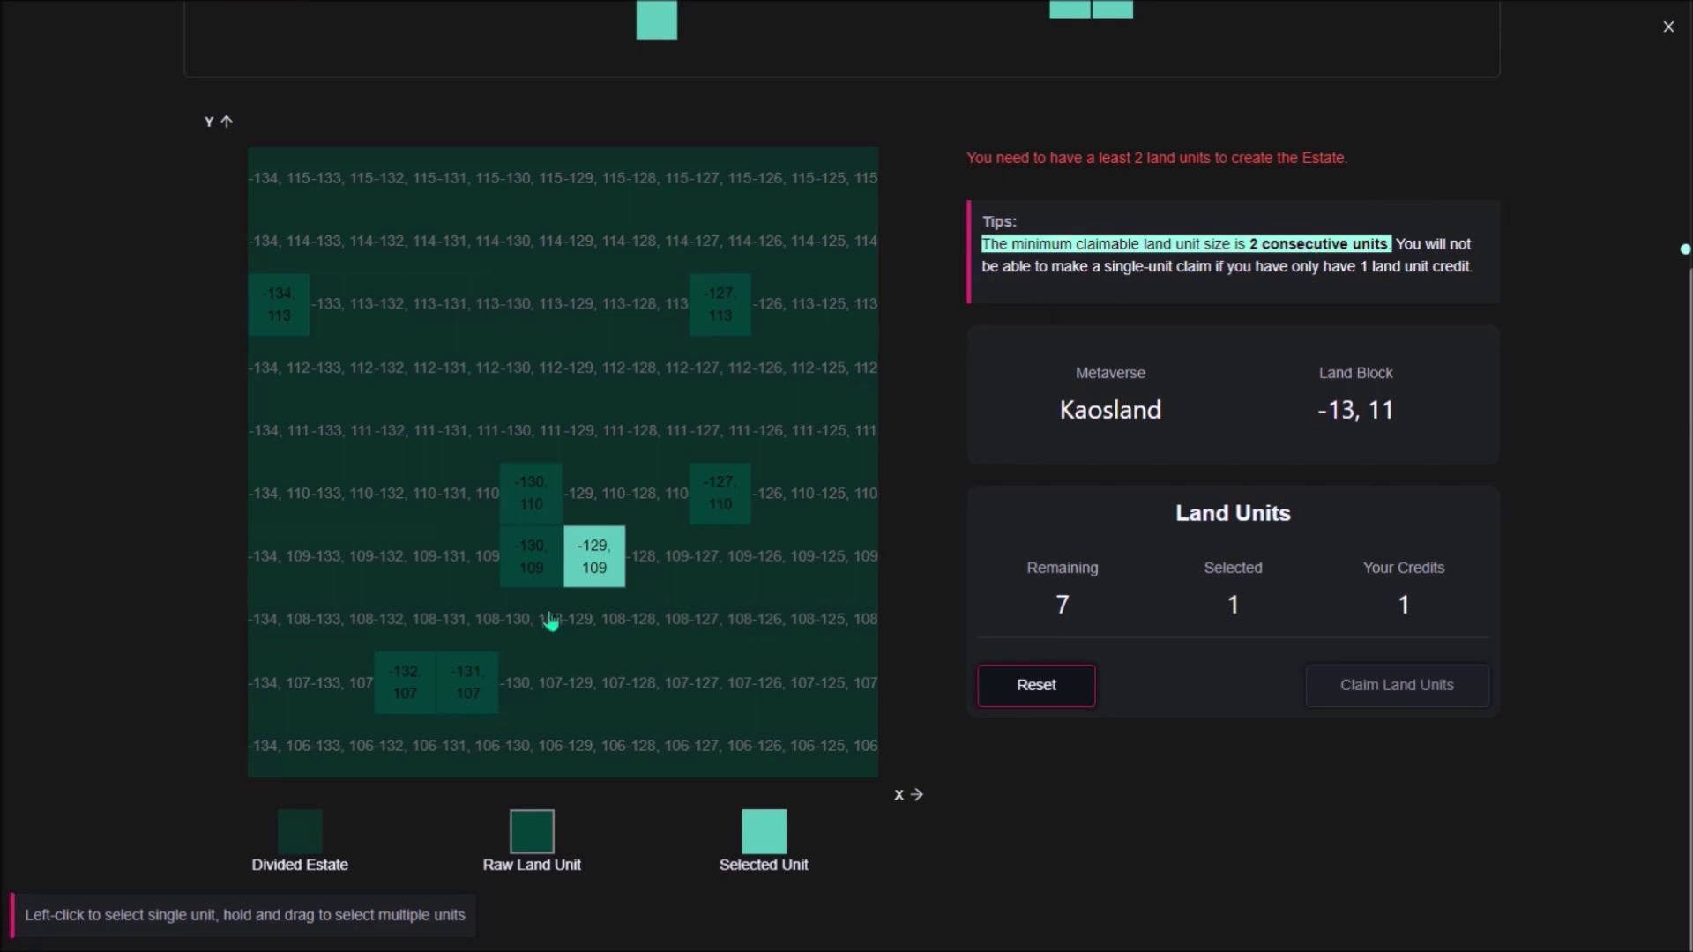
left_click(526, 569)
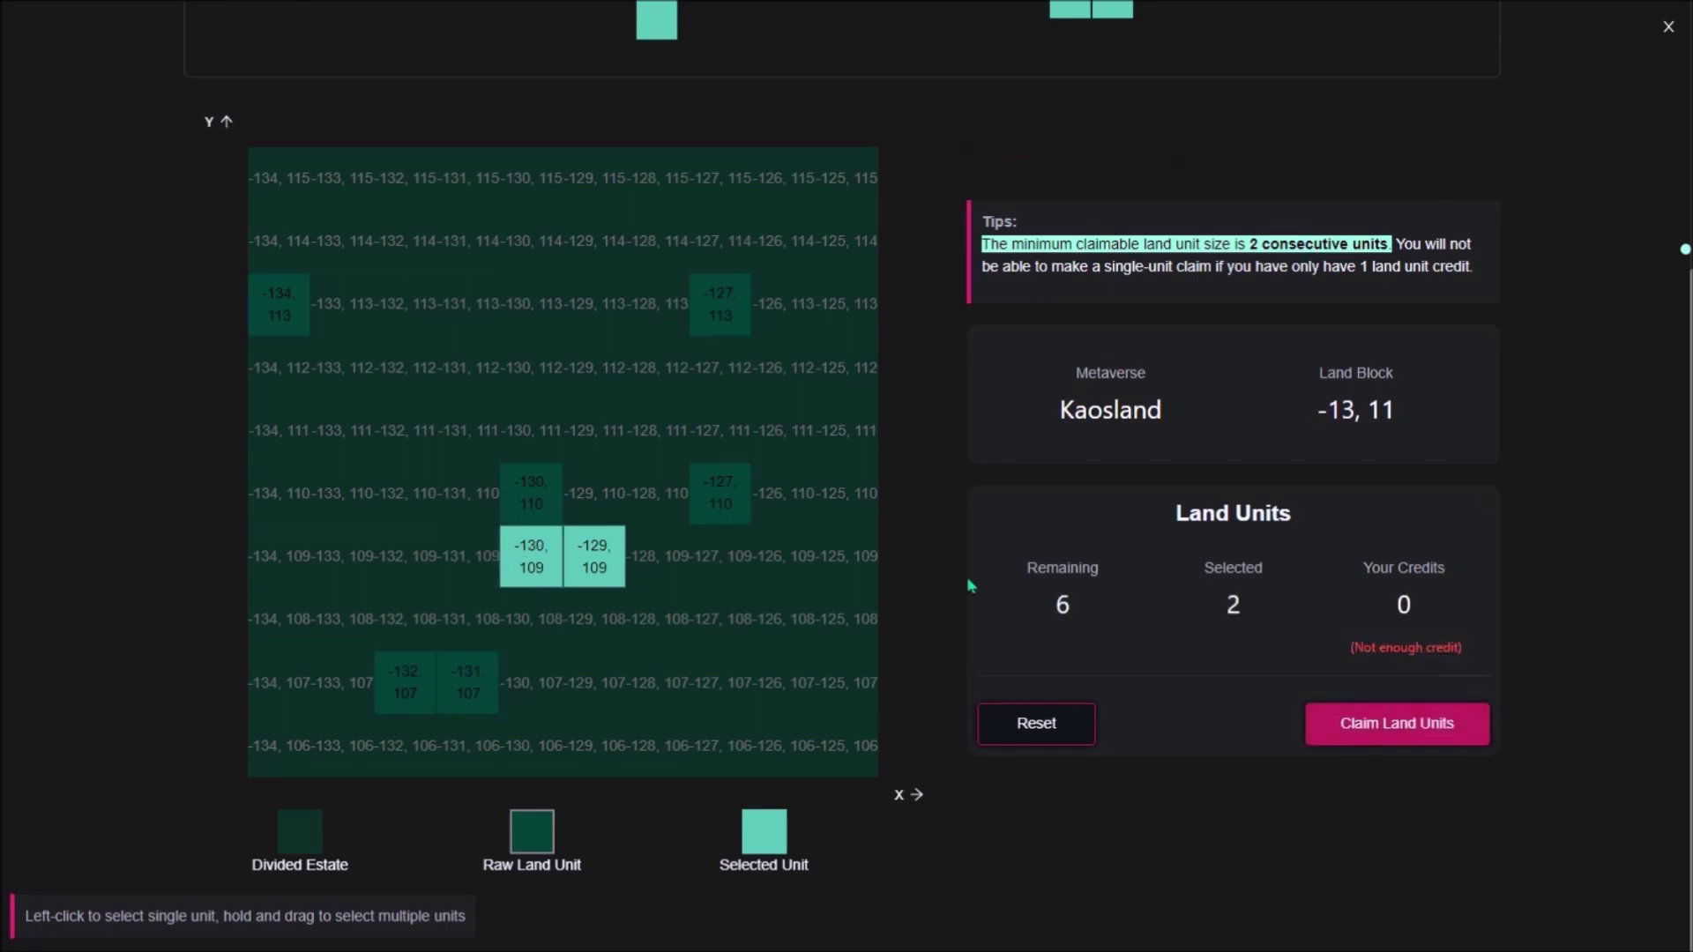
Submit and confirm the claim for both selected land units
left_click(1352, 739)
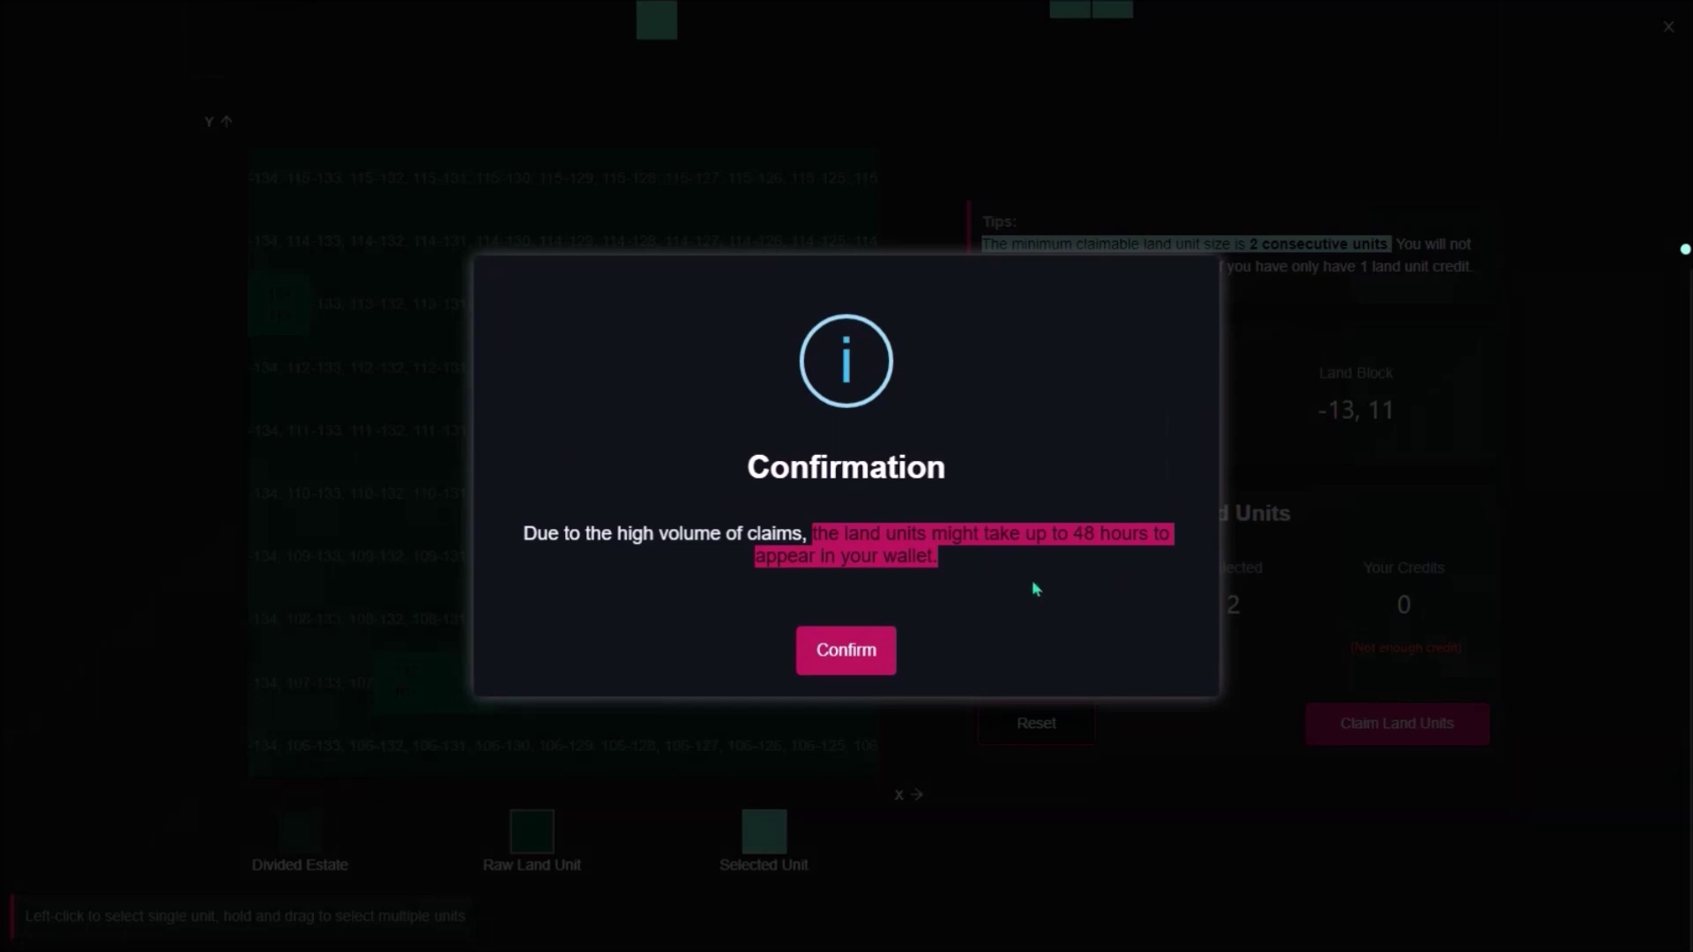
left_click(861, 670)
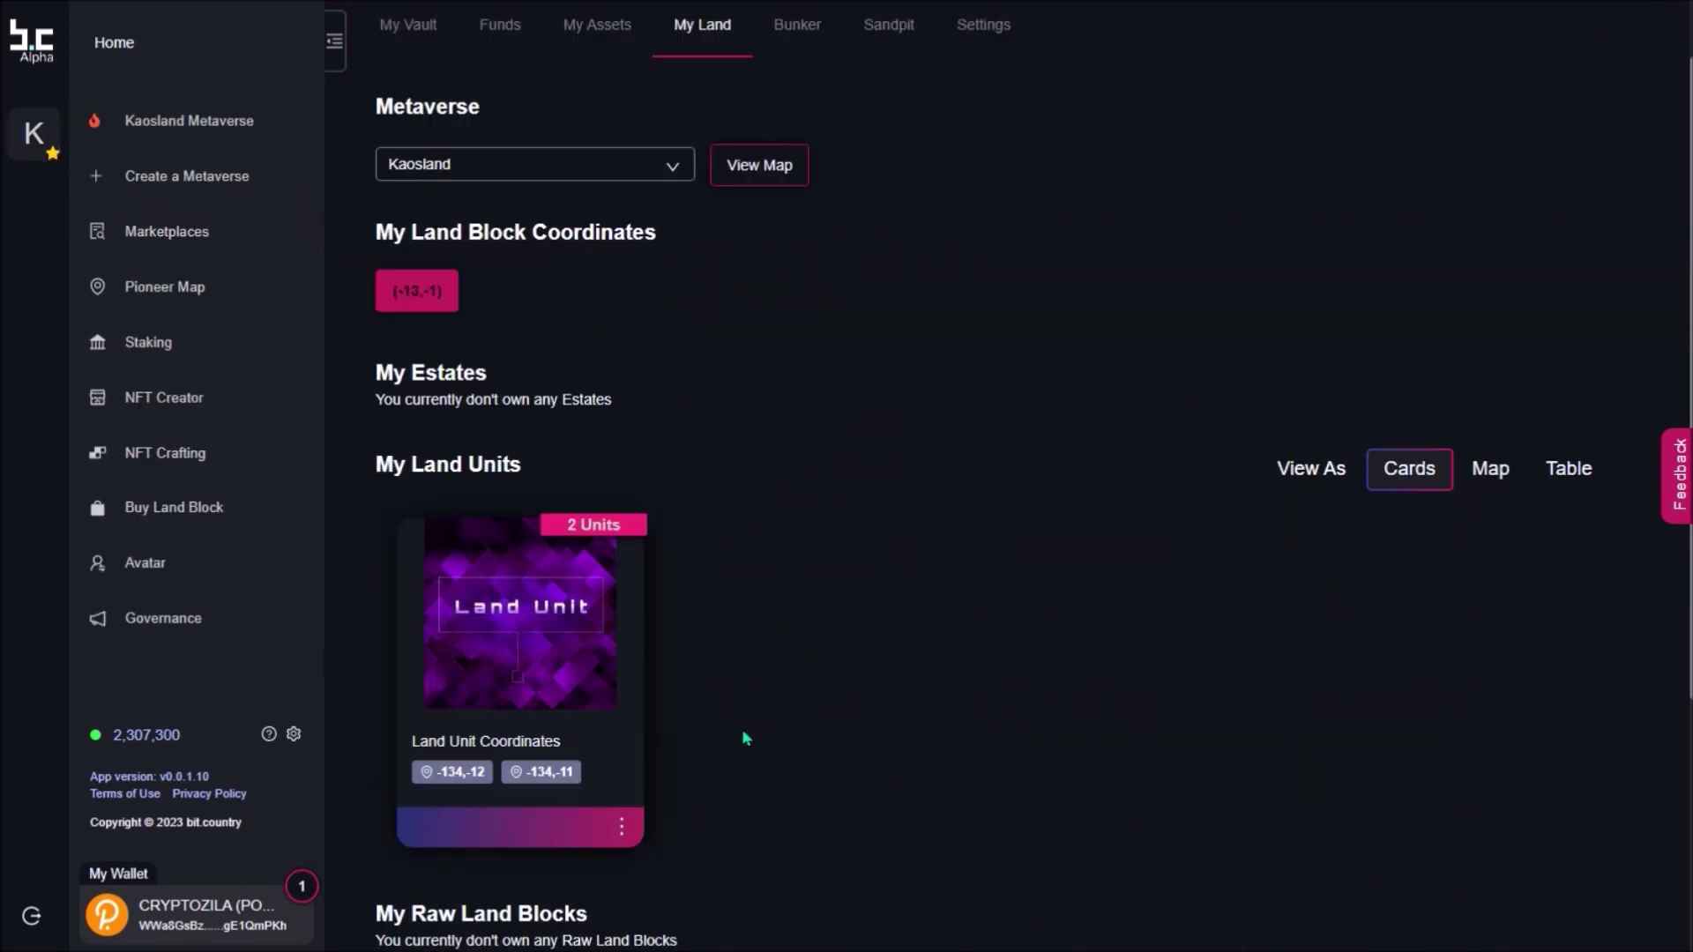
Open the owned land block's sell options and choose a fixed Buy Now sale for -134,-11
left_click(622, 827)
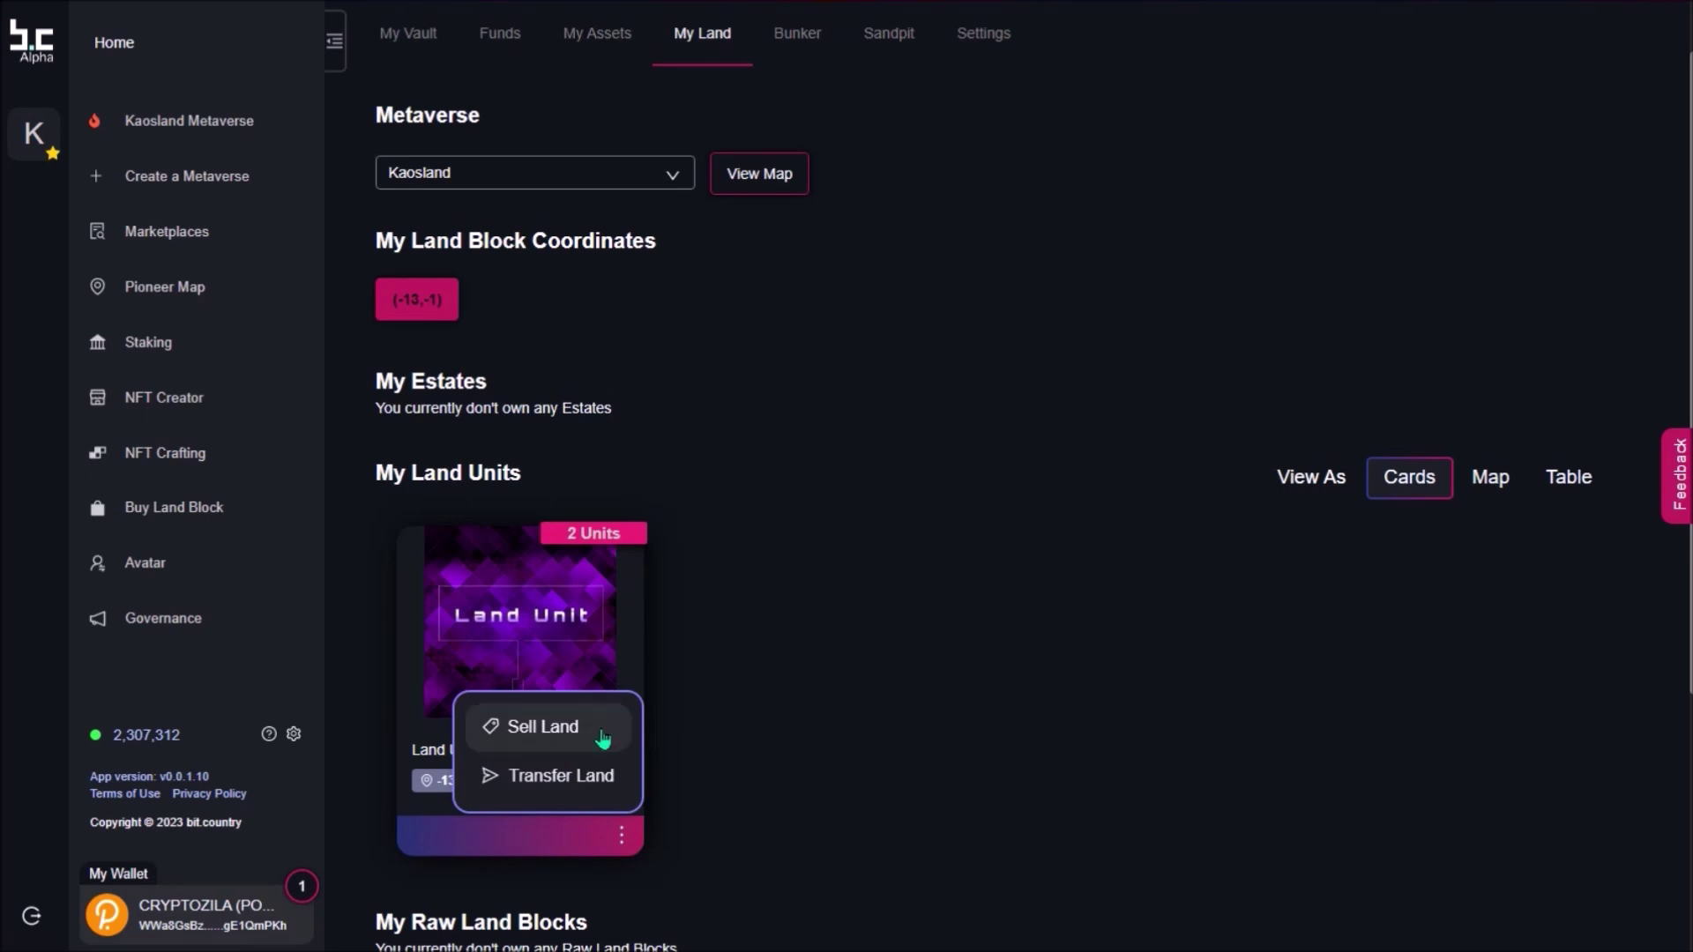
scroll(618, 690, "down", 3)
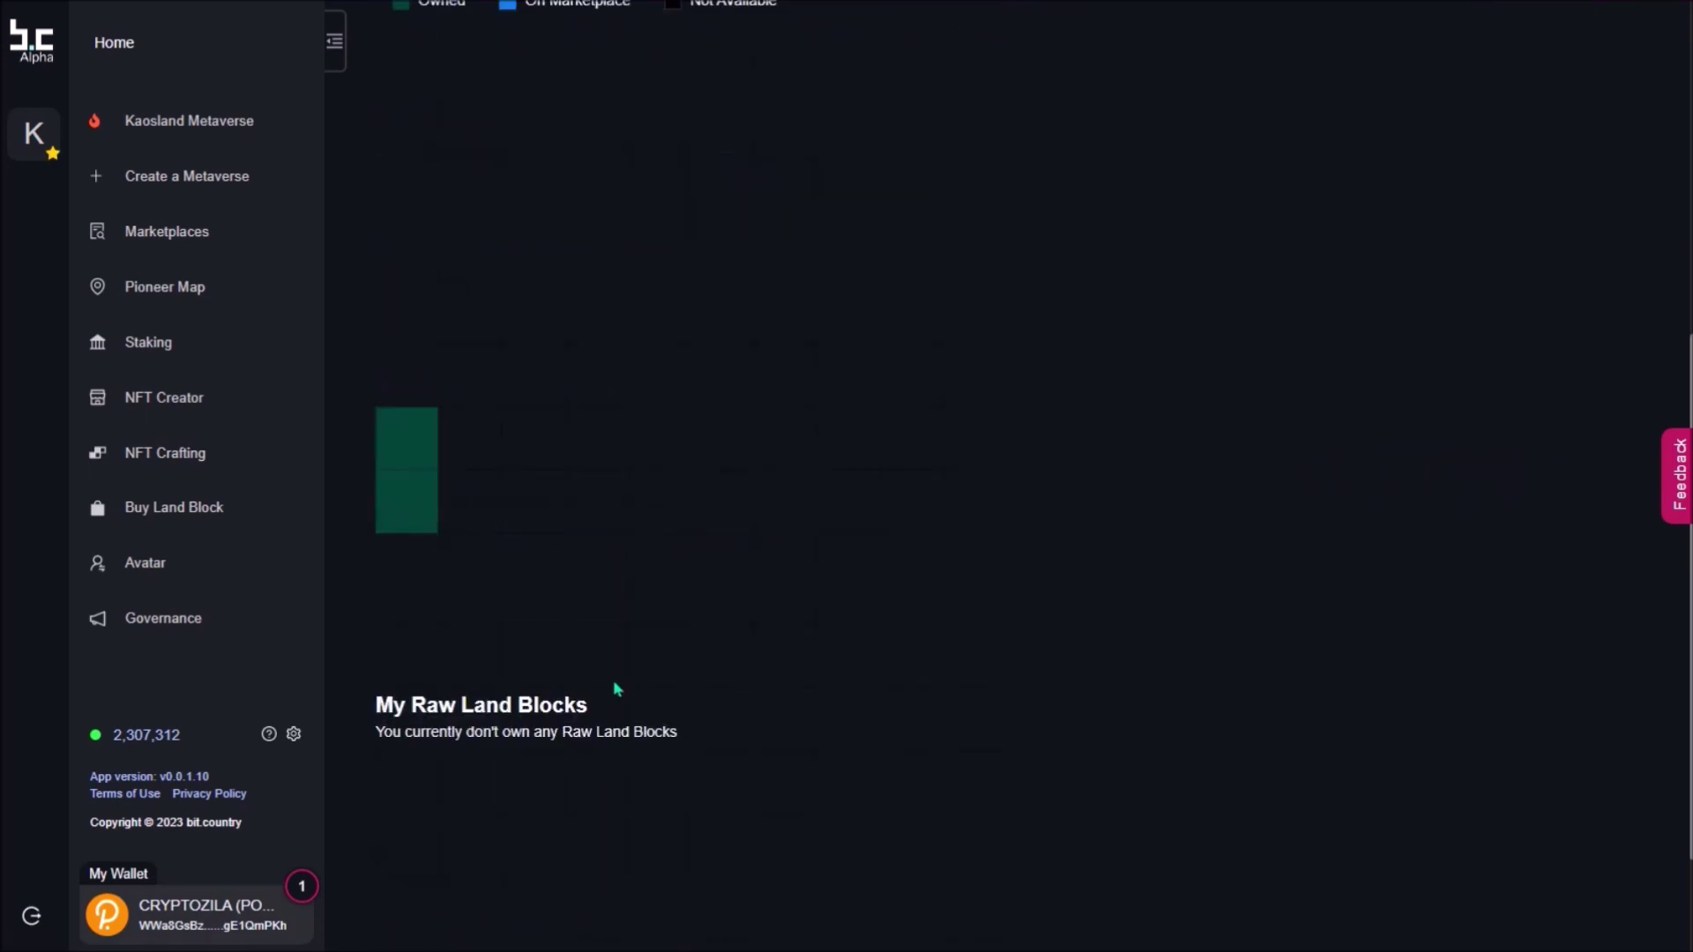
left_click(417, 445)
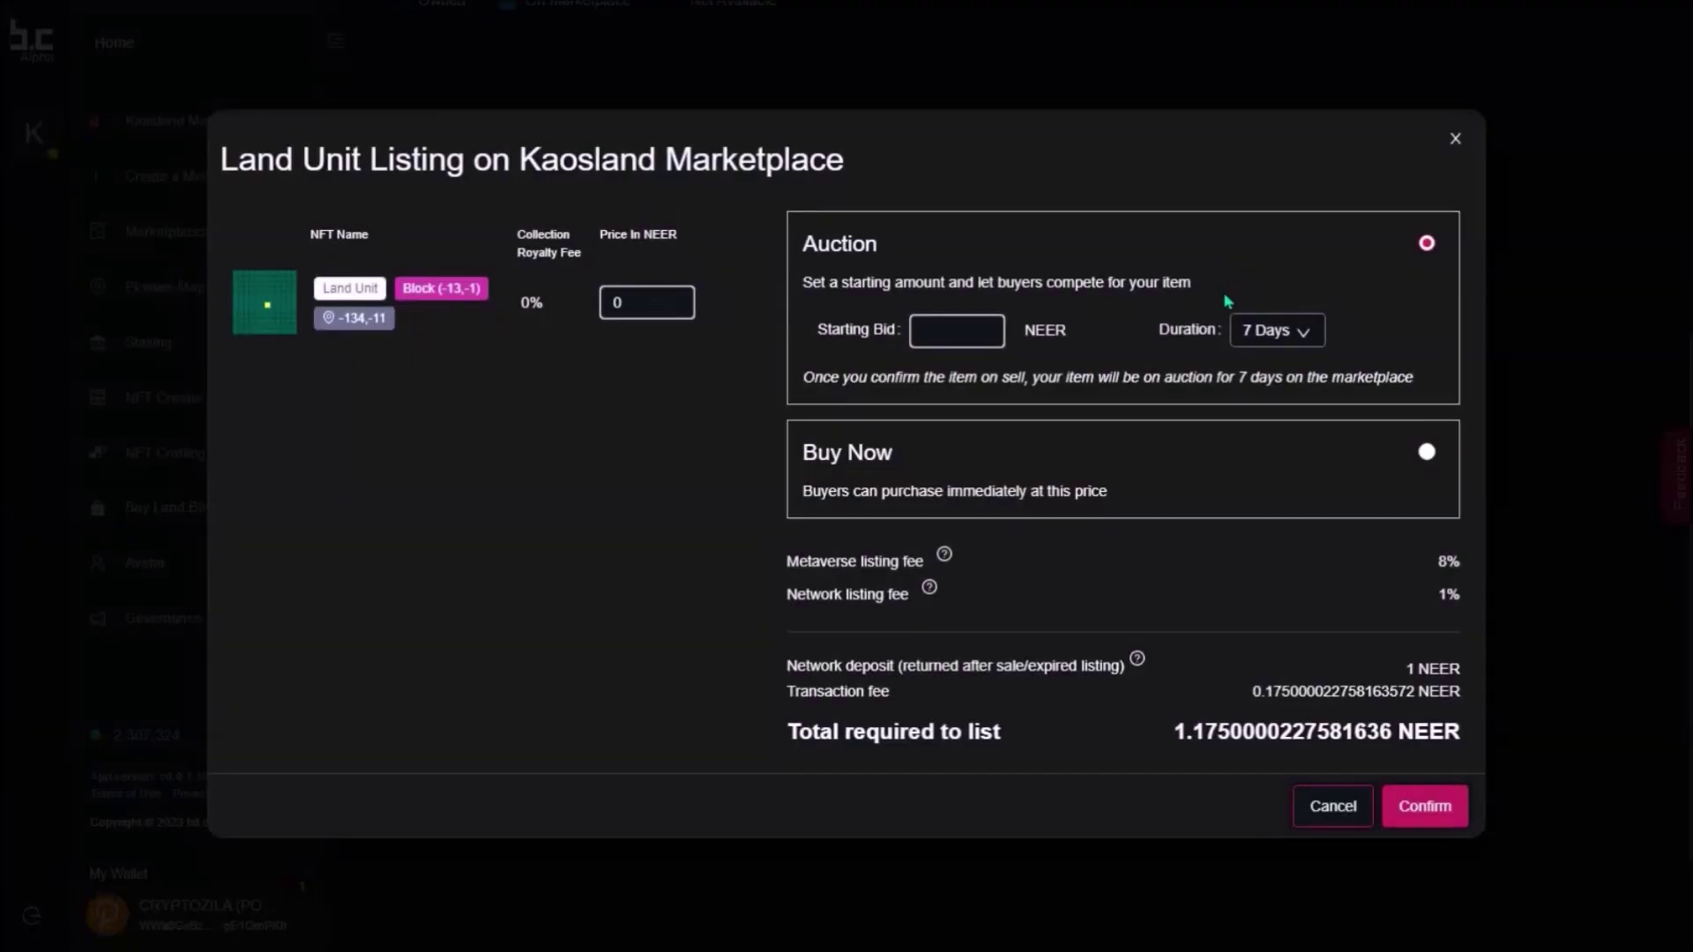
left_click(1411, 455)
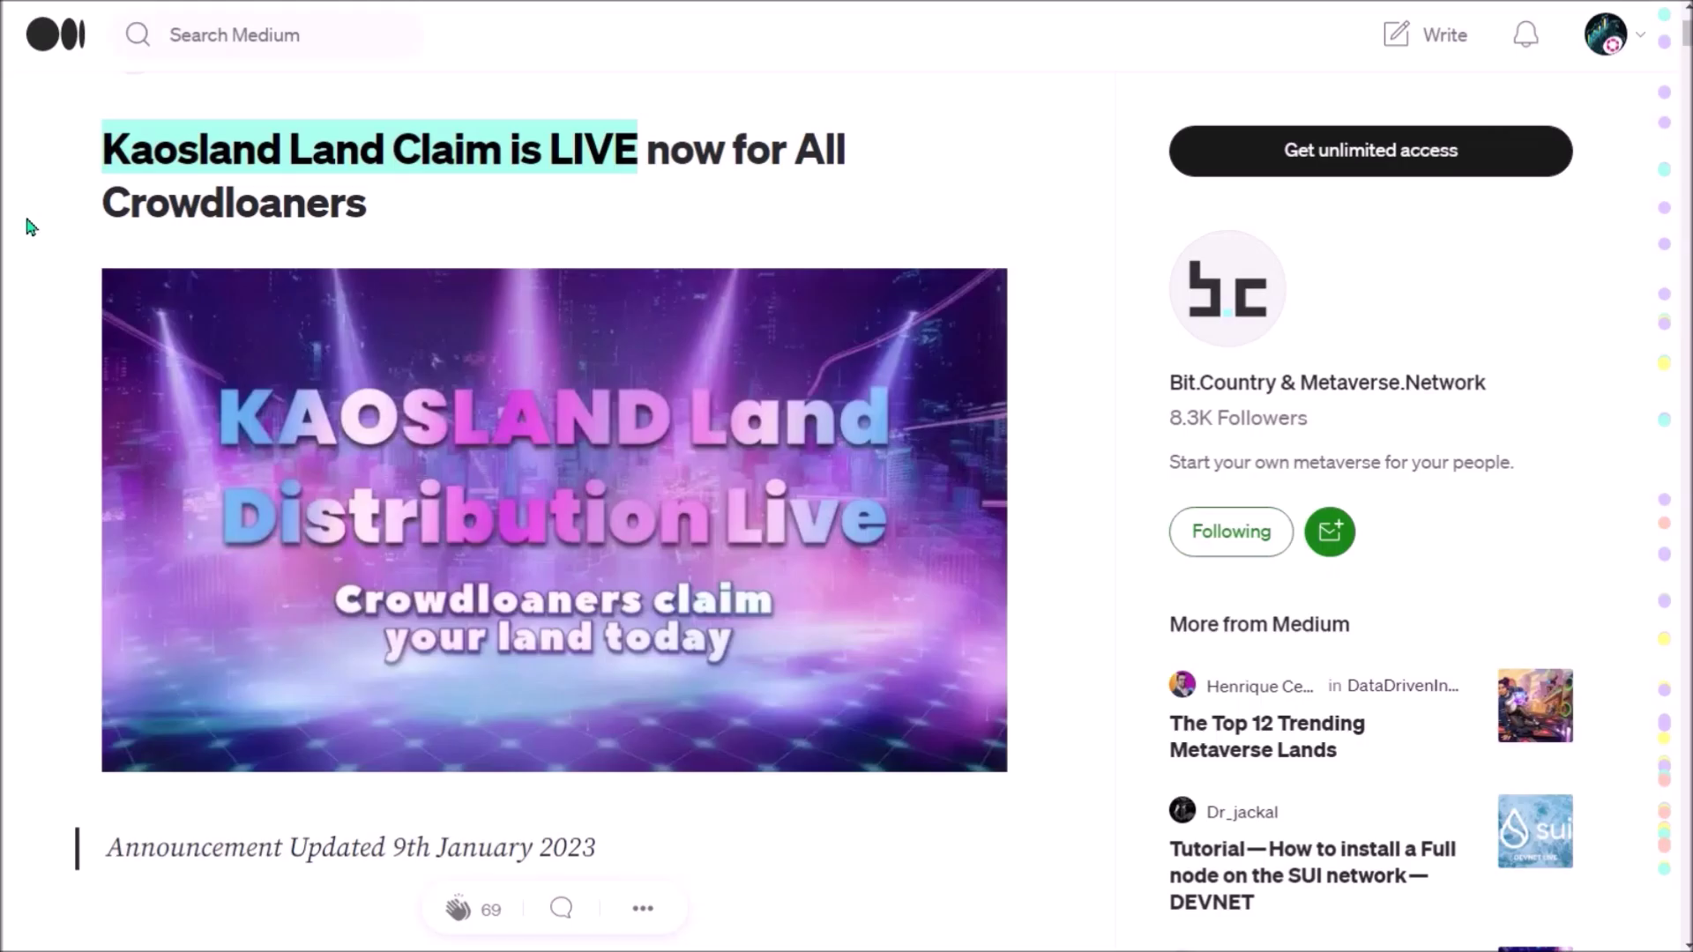